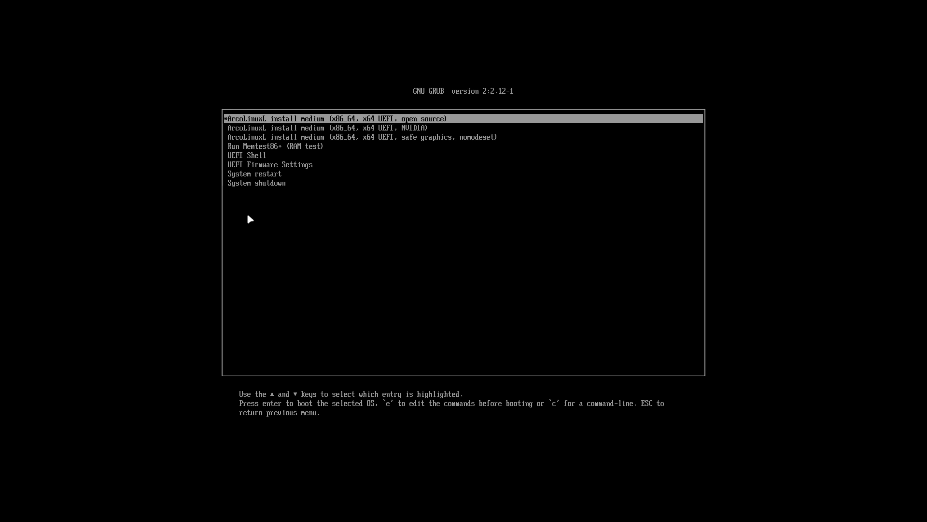
Step: Boot the first GRUB entry, the default open-source ArcoLinux install medium
{"action": "key", "text": "Return"}
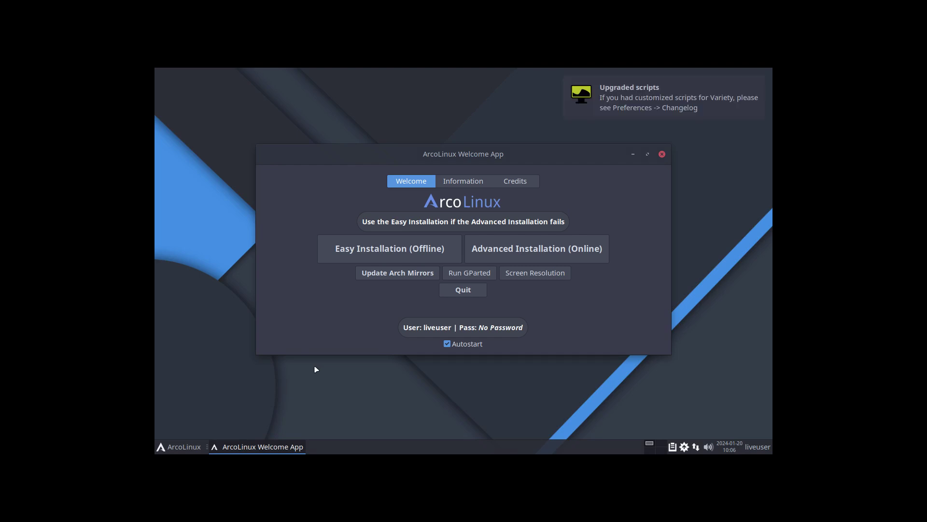
{"action": "key", "text": "Control_R+f"}
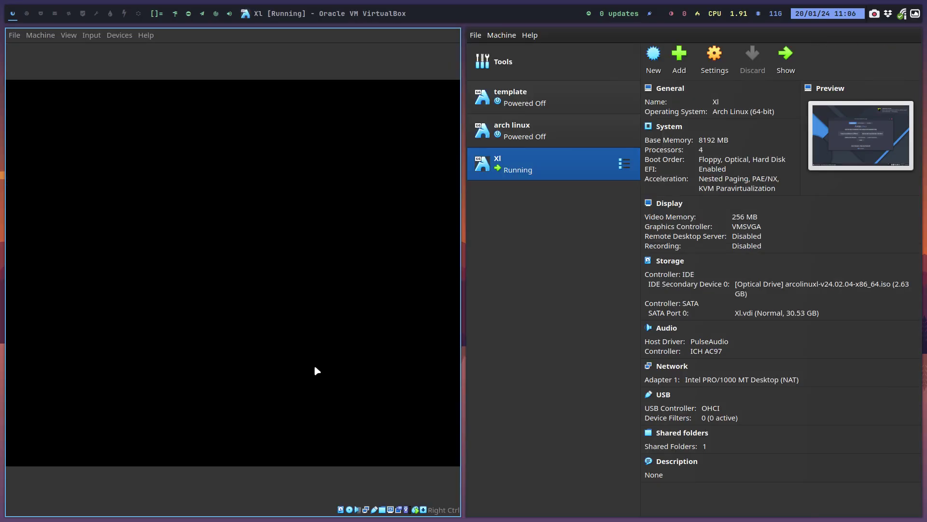
{"action": "key", "text": "Control_R+f"}
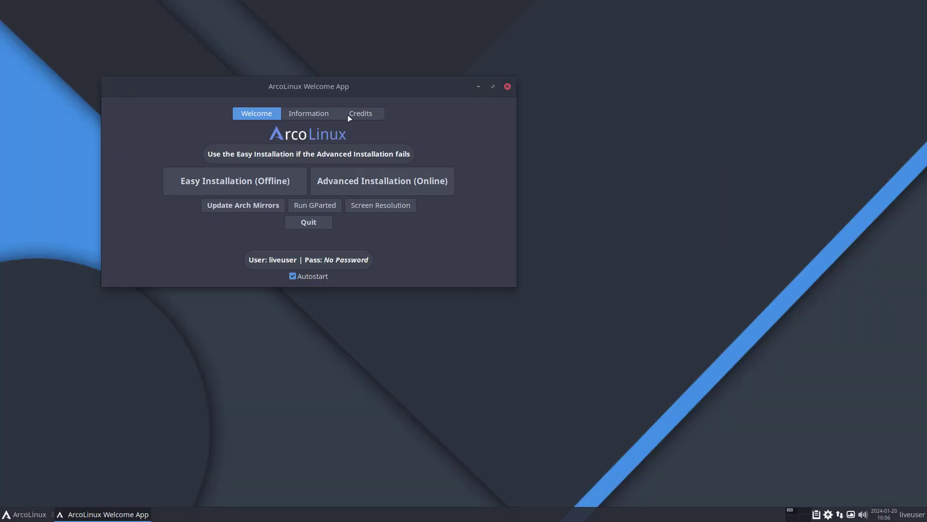
{"action": "left_click_drag", "start_coordinate": [331, 91], "coordinate": [468, 126]}
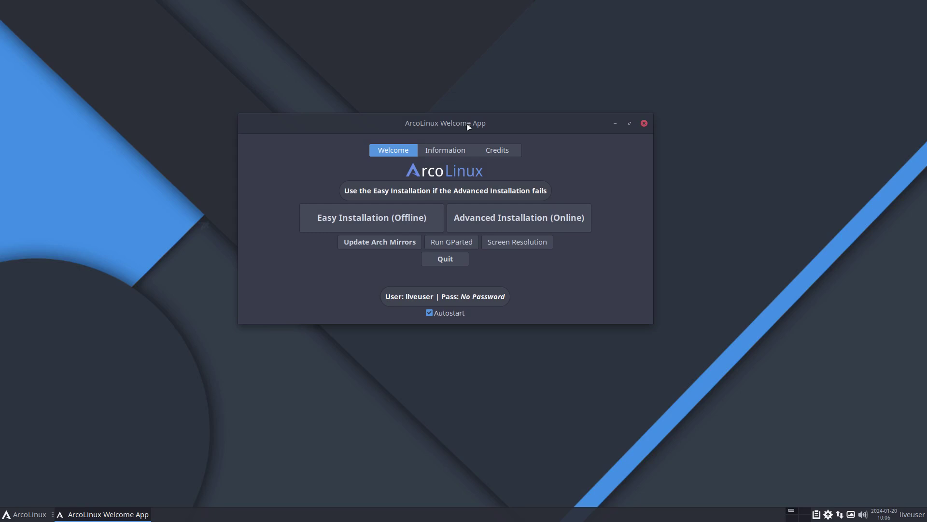
{"action": "left_click", "coordinate": [7, 514]}
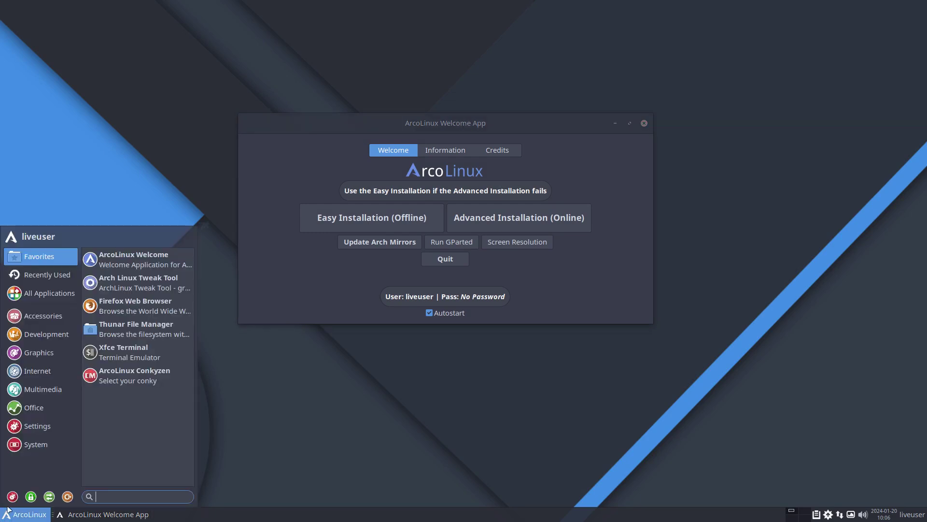
{"action": "left_click", "coordinate": [12, 497]}
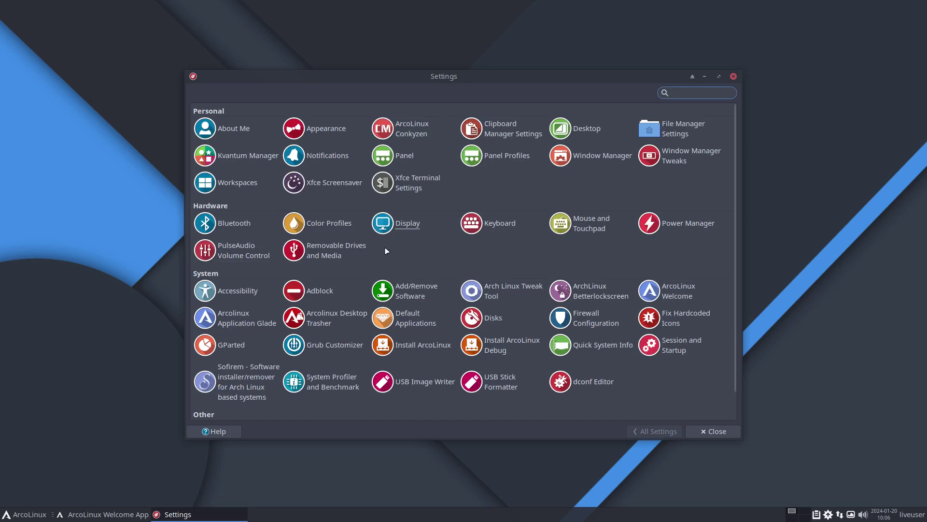
{"action": "scroll", "coordinate": [383, 246], "scroll_direction": "down", "scroll_amount": 1}
{"action": "left_click", "coordinate": [387, 193]}
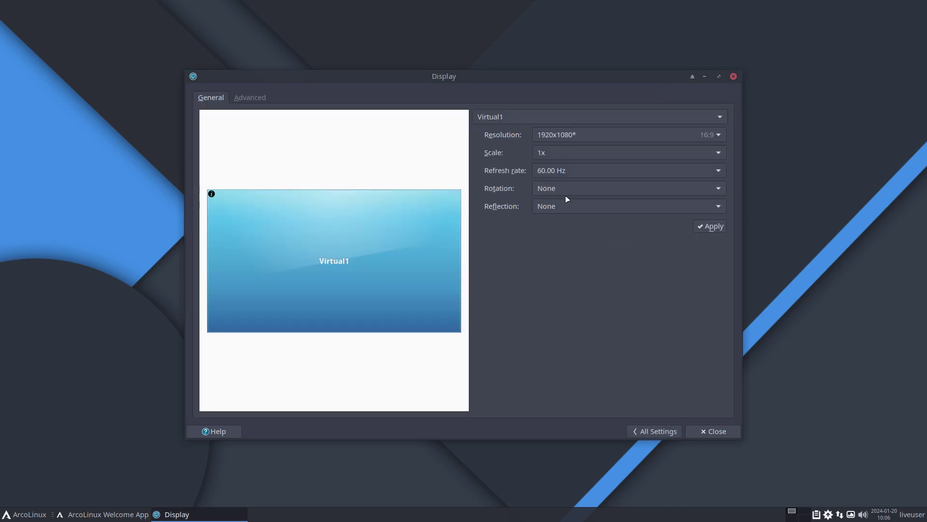
{"action": "left_click", "coordinate": [733, 76]}
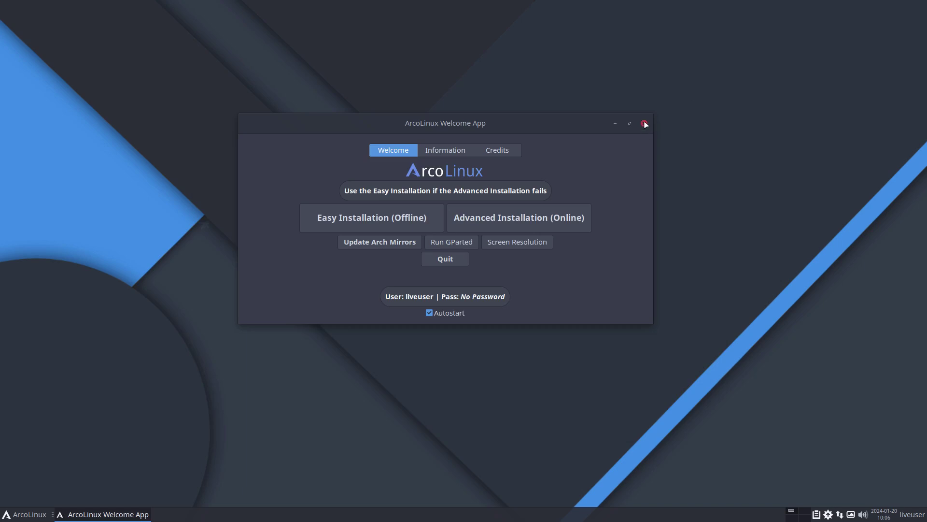
{"action": "left_click", "coordinate": [645, 123]}
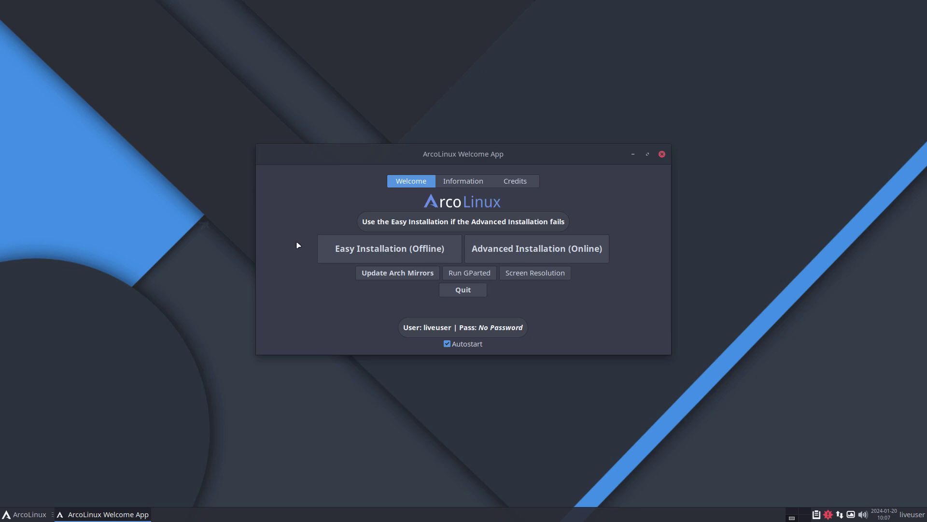
Step: Browse the Welcome App's Information and Credits pages, then return to the Welcome page
{"action": "left_click", "coordinate": [455, 187]}
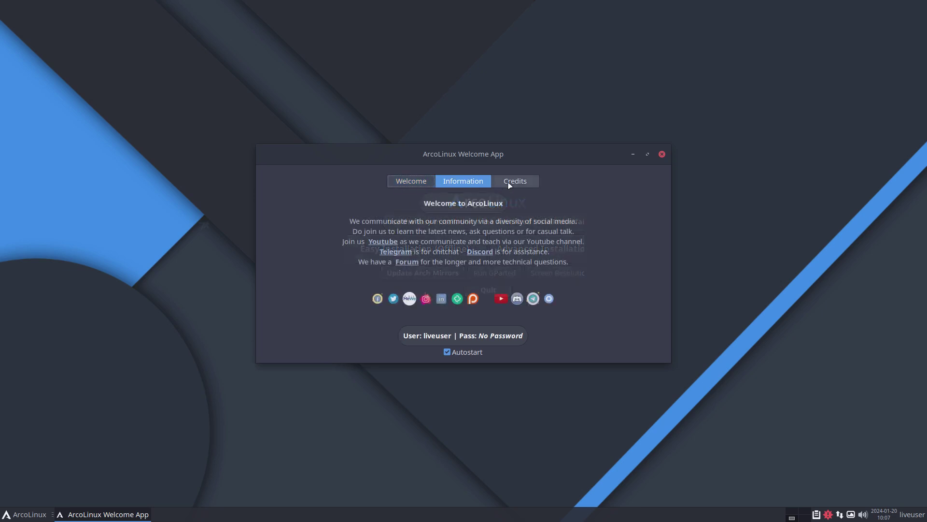
{"action": "left_click", "coordinate": [506, 186]}
{"action": "left_click", "coordinate": [422, 187]}
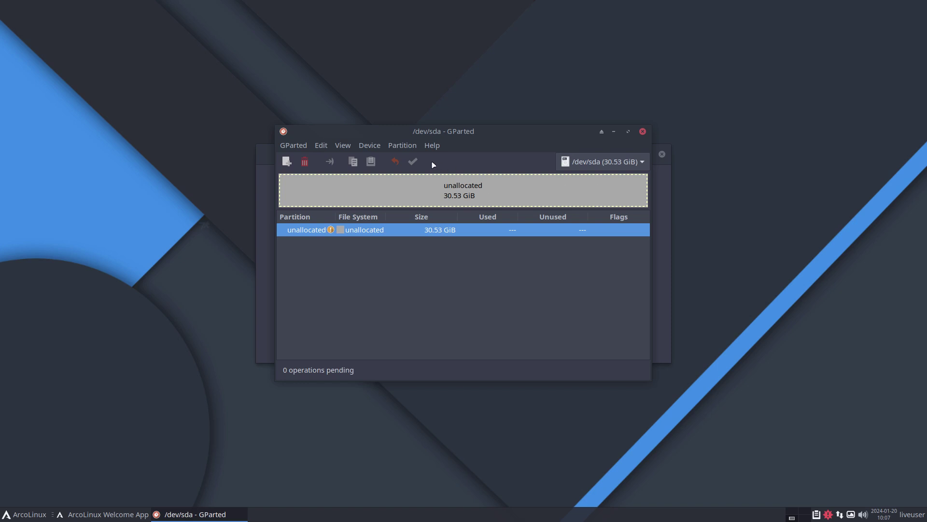
Step: Close the GParted window showing the unallocated 30.53 GiB /dev/sda disk
{"action": "left_click", "coordinate": [642, 132]}
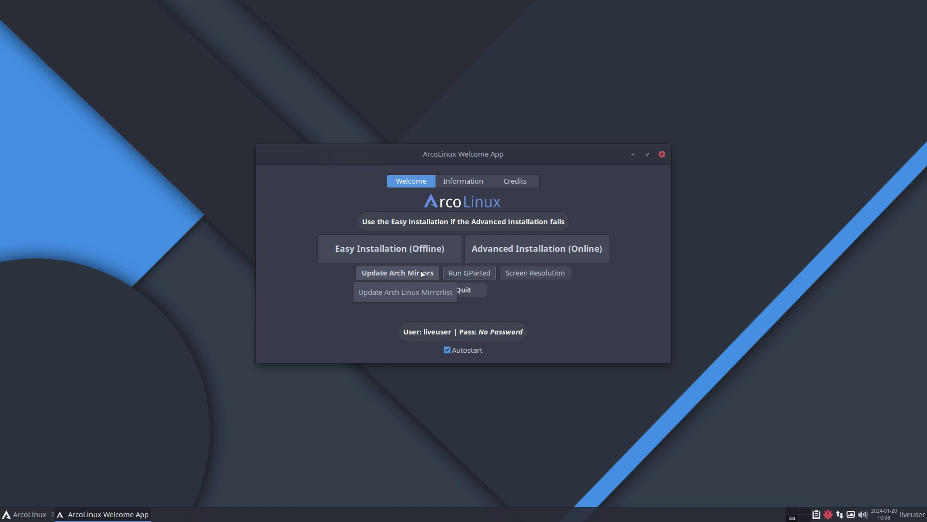
{"action": "left_click", "coordinate": [513, 279]}
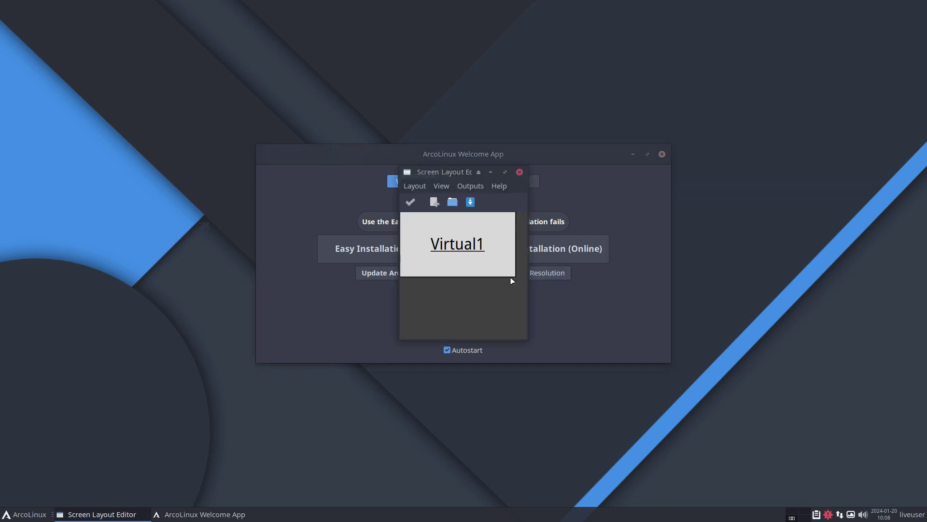
{"action": "left_click", "coordinate": [483, 186]}
{"action": "mouse_move", "coordinate": [499, 186]}
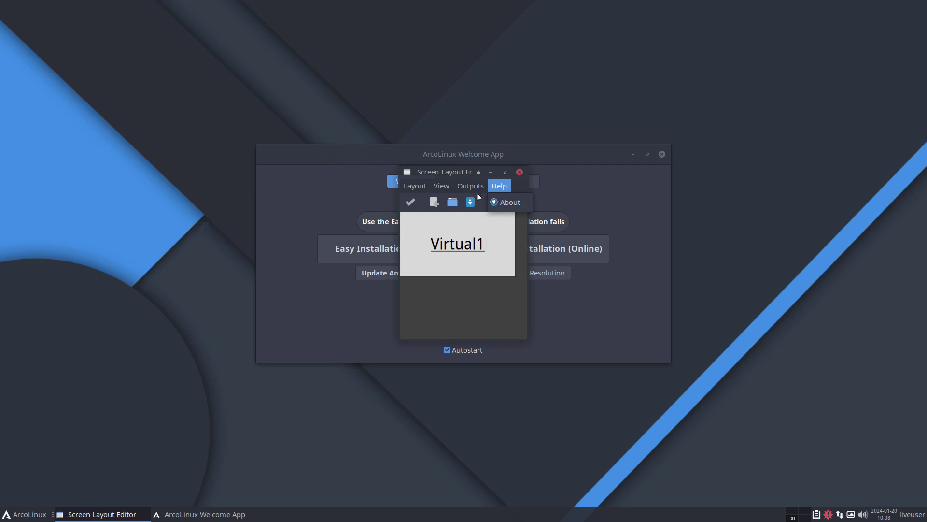
{"action": "mouse_move", "coordinate": [471, 187]}
{"action": "mouse_move", "coordinate": [488, 202]}
{"action": "mouse_move", "coordinate": [551, 233]}
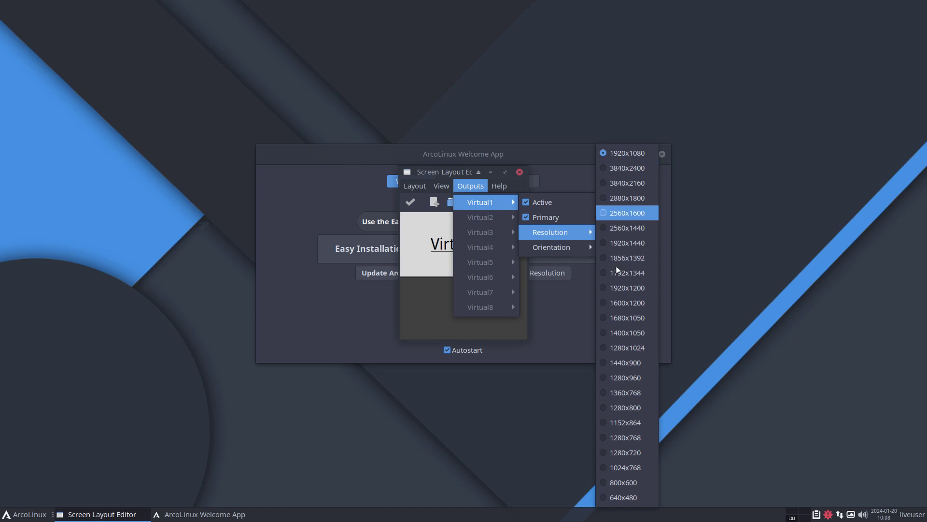
{"action": "left_click", "coordinate": [568, 339]}
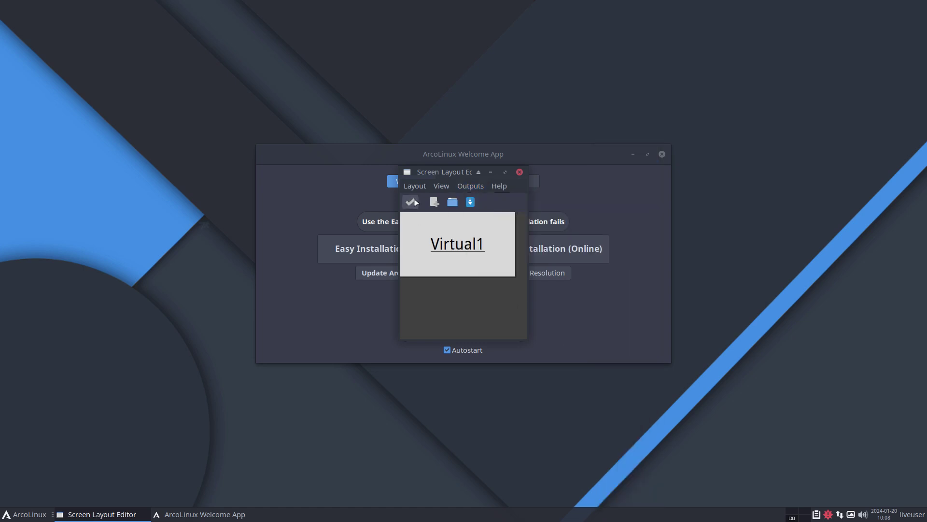
{"action": "left_click", "coordinate": [519, 172]}
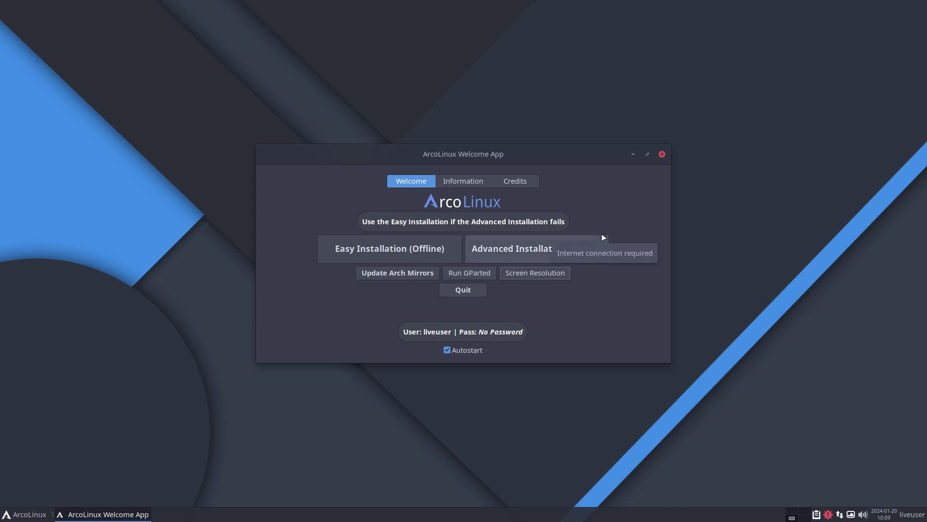
Step: Start Easy Installation (Offline), move its Grub/Systemd-boot dialog down, and leave full-screen view
{"action": "left_click", "coordinate": [372, 262]}
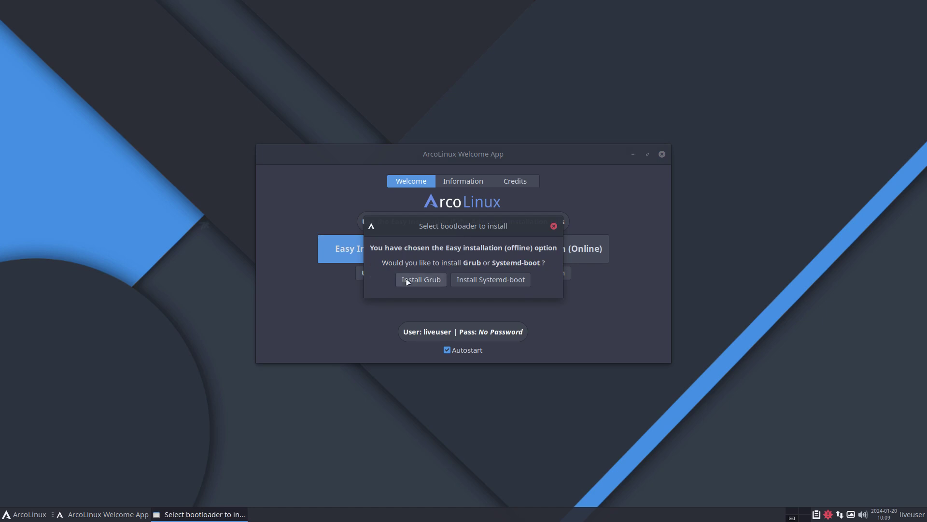
{"action": "left_click_drag", "start_coordinate": [454, 226], "coordinate": [456, 277]}
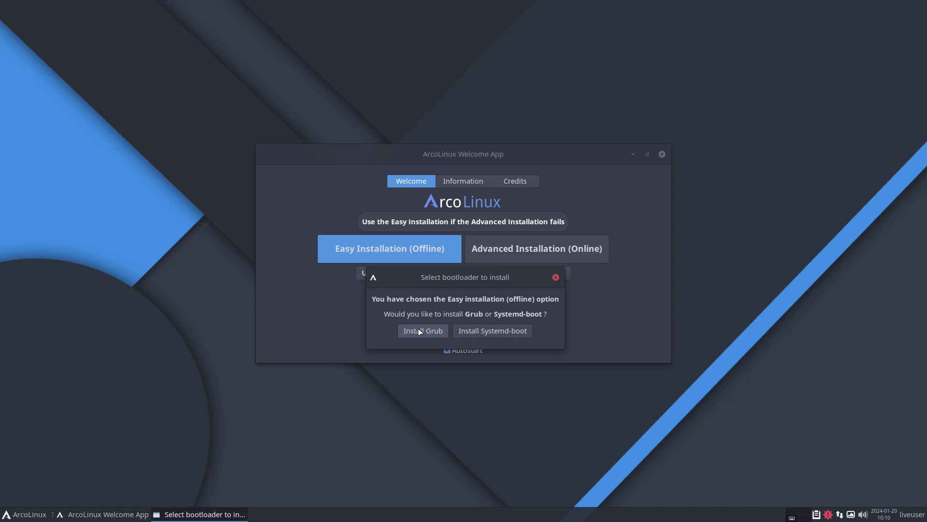
{"action": "key", "text": "Control_R+f"}
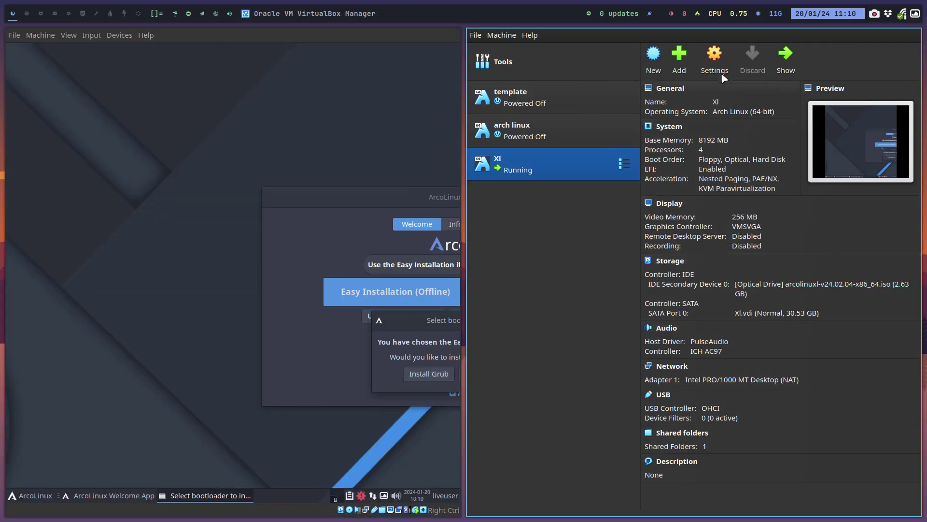
Step: View the Xl VM's System settings without saving, then return the VM to full screen
{"action": "key", "text": "ctrl+s"}
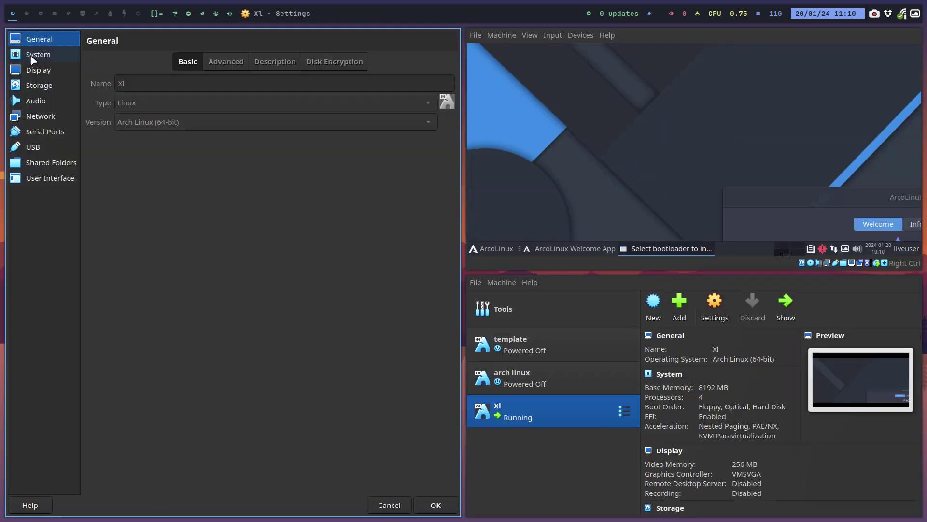
{"action": "left_click", "coordinate": [33, 57]}
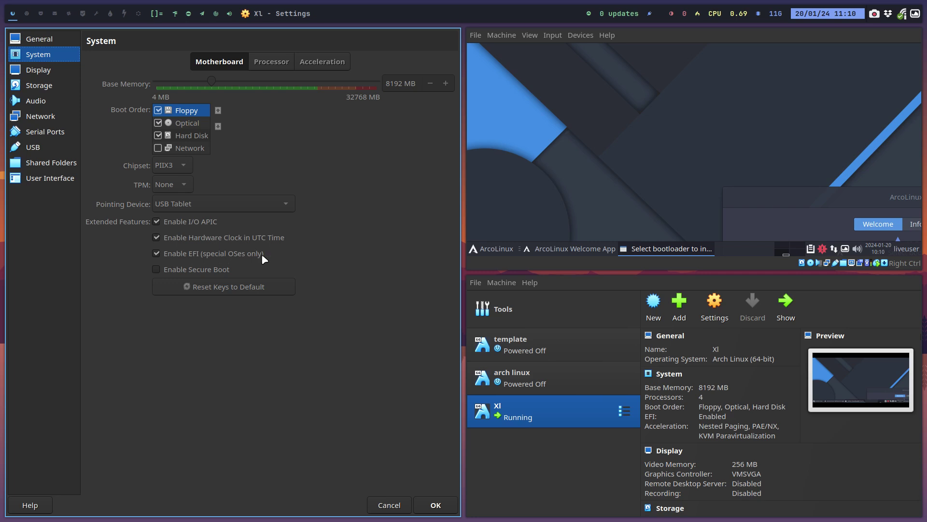
{"action": "left_click", "coordinate": [390, 503]}
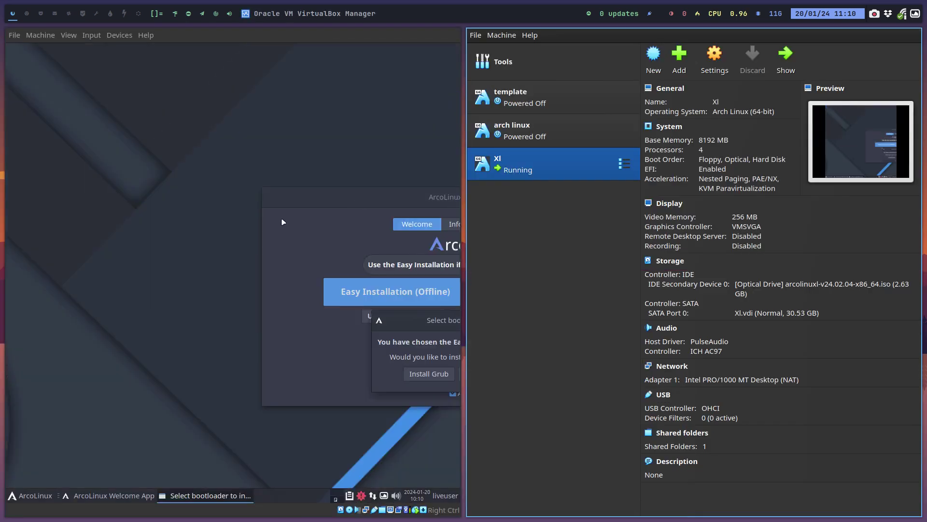
{"action": "left_click", "coordinate": [259, 94]}
{"action": "key", "text": "Control_R+f"}
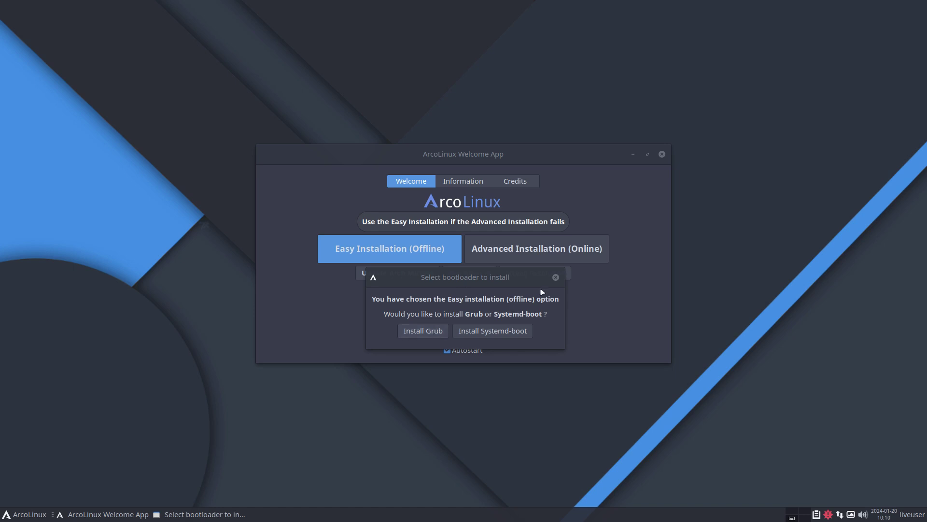
Step: Launch Advanced Installation (Online) with Grub, then cancel and confirm quitting the installer
{"action": "left_click", "coordinate": [555, 276]}
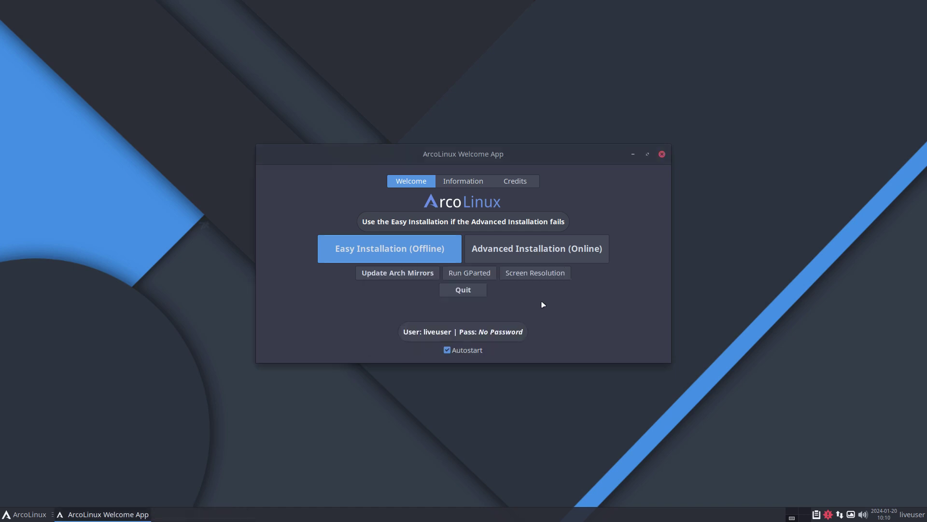
{"action": "left_click", "coordinate": [547, 254]}
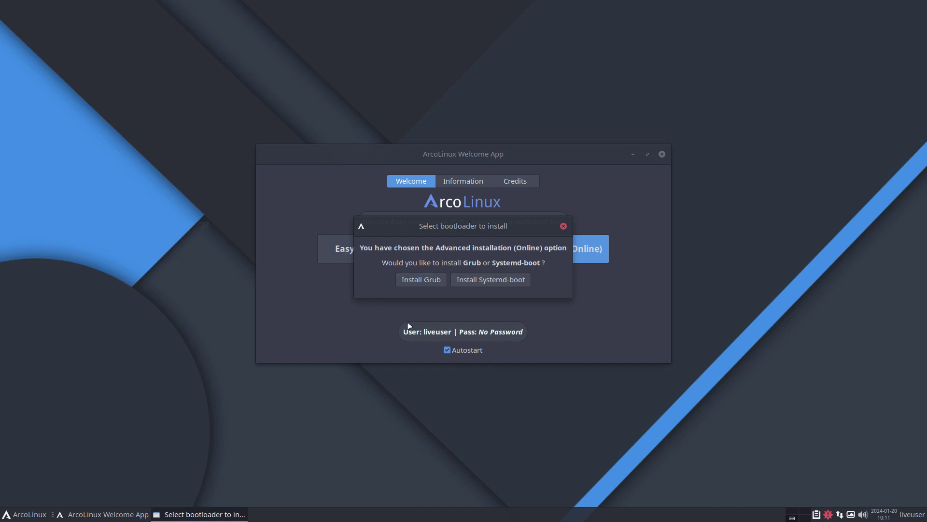
{"action": "left_click", "coordinate": [413, 281]}
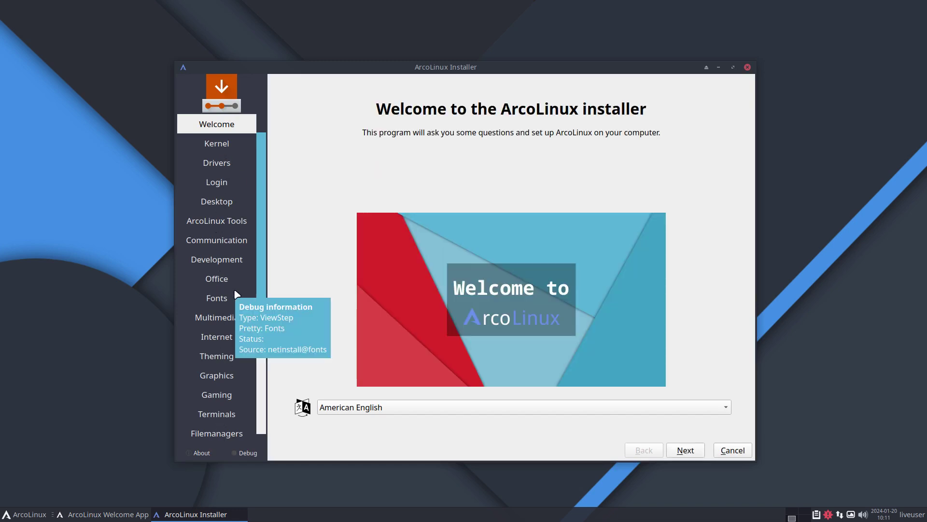
{"action": "left_click", "coordinate": [730, 450]}
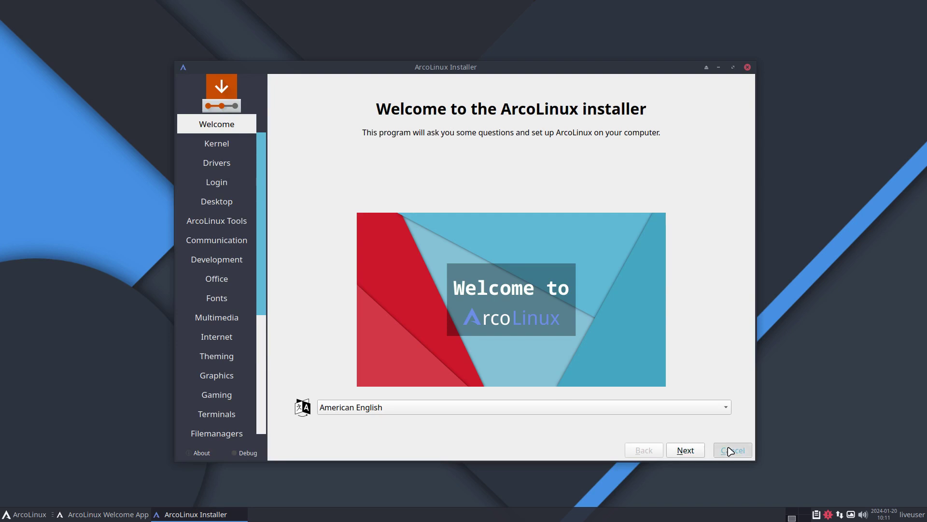
{"action": "left_click", "coordinate": [522, 267]}
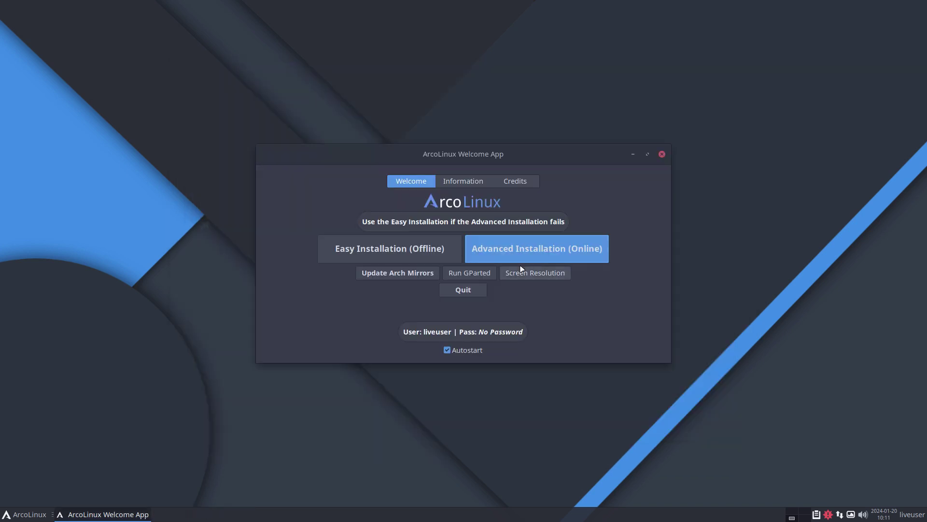
Step: Launch the offline installer and accept Welcome, the Brussels time zone and keyboard layout
{"action": "left_click", "coordinate": [418, 247]}
{"action": "left_click", "coordinate": [415, 281]}
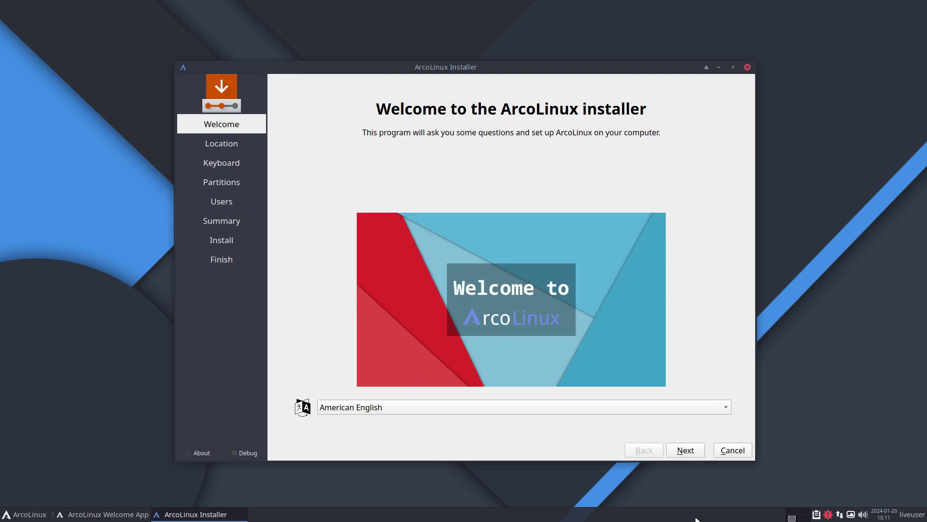
{"action": "left_click", "coordinate": [687, 451]}
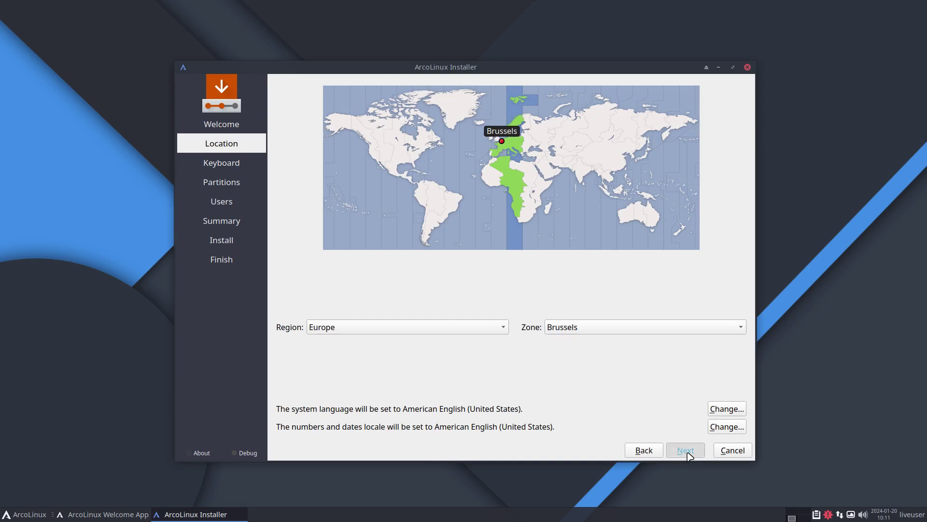
{"action": "left_click", "coordinate": [687, 451]}
{"action": "left_click", "coordinate": [687, 451]}
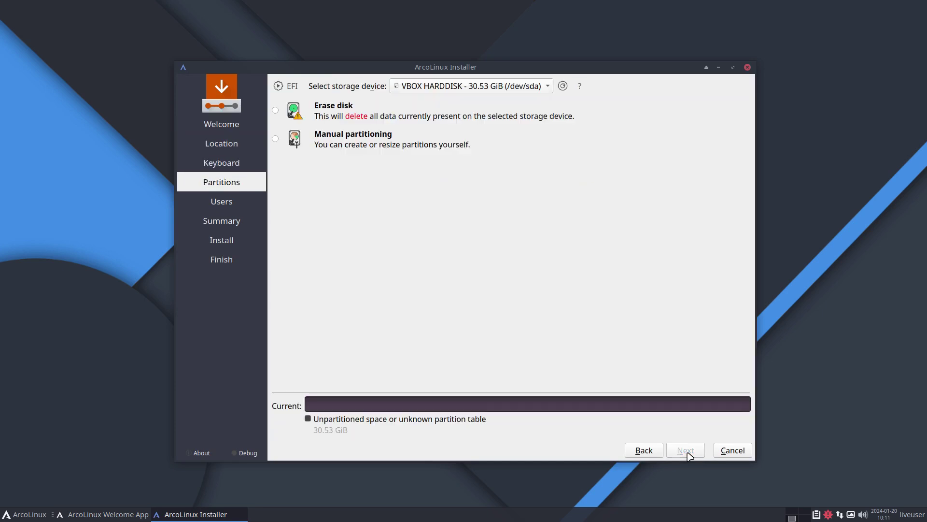
Step: Choose Erase disk with No swap on the 30.53 GiB disk and continue to Users
{"action": "left_click", "coordinate": [409, 143]}
{"action": "left_click", "coordinate": [369, 114]}
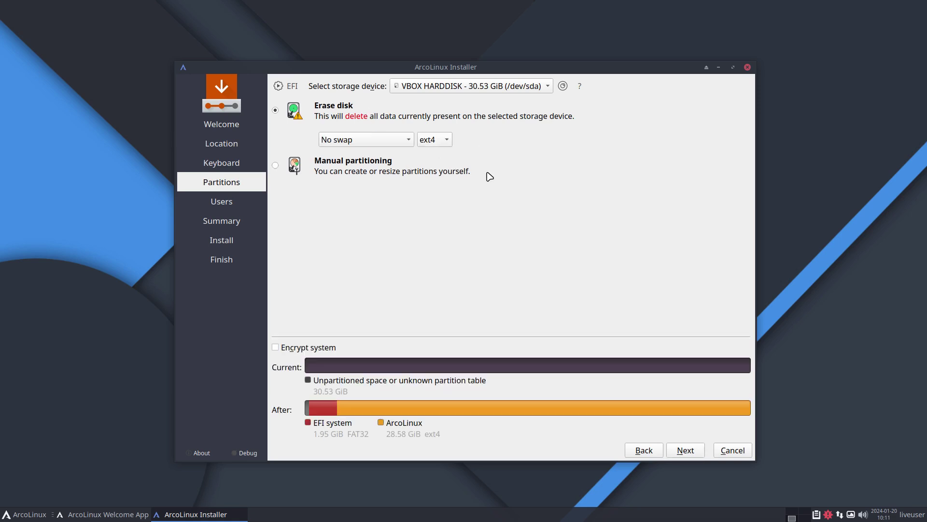
{"action": "left_click", "coordinate": [402, 143]}
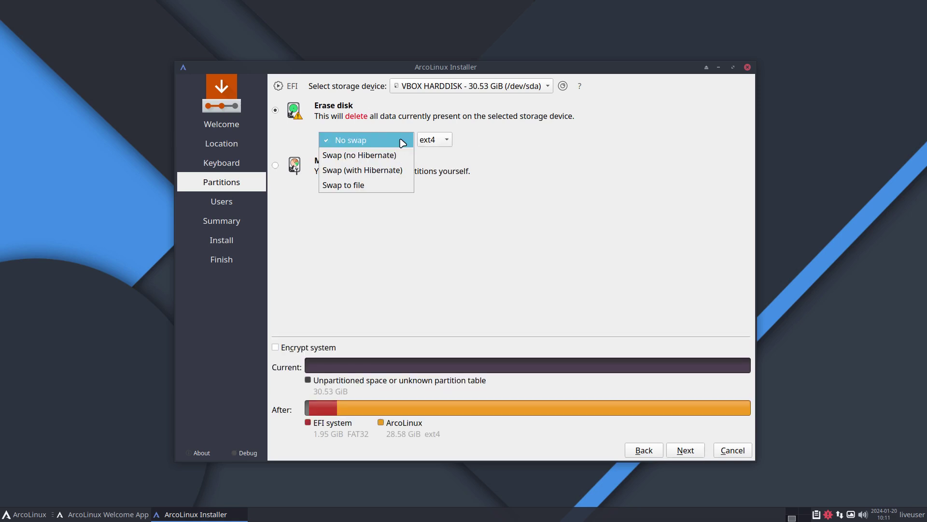
{"action": "left_click", "coordinate": [402, 143]}
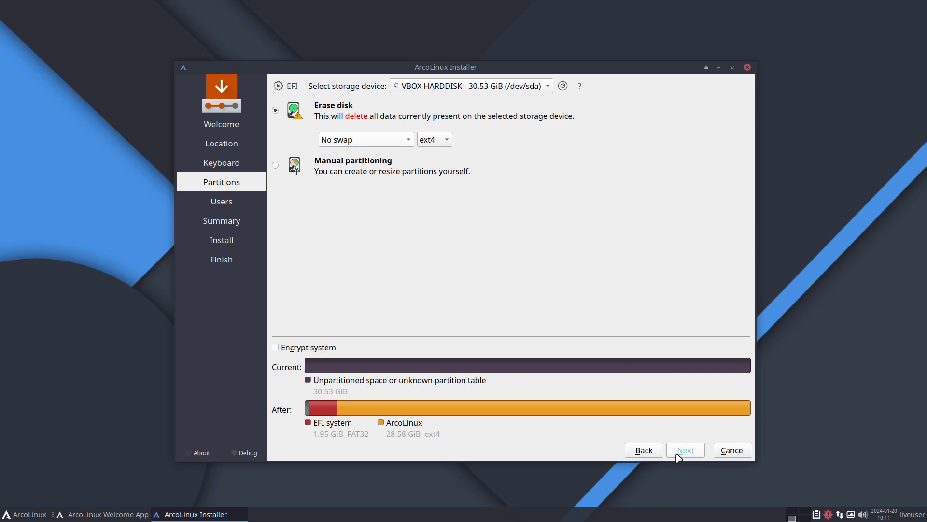
{"action": "left_click", "coordinate": [679, 454]}
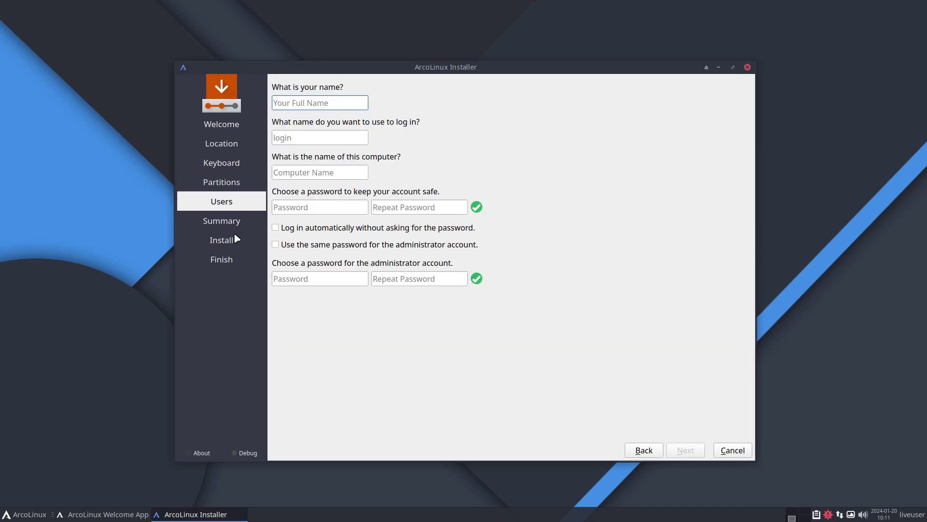
Step: Quit the offline installer and relaunch via Advanced Installation (Online) with Install Grub
{"action": "left_click", "coordinate": [729, 450]}
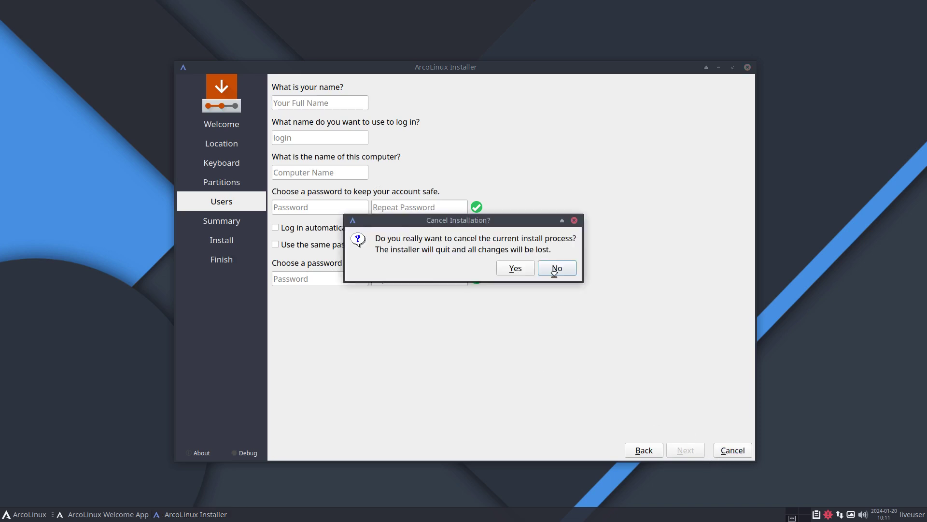
{"action": "left_click", "coordinate": [515, 268]}
{"action": "left_click", "coordinate": [525, 261]}
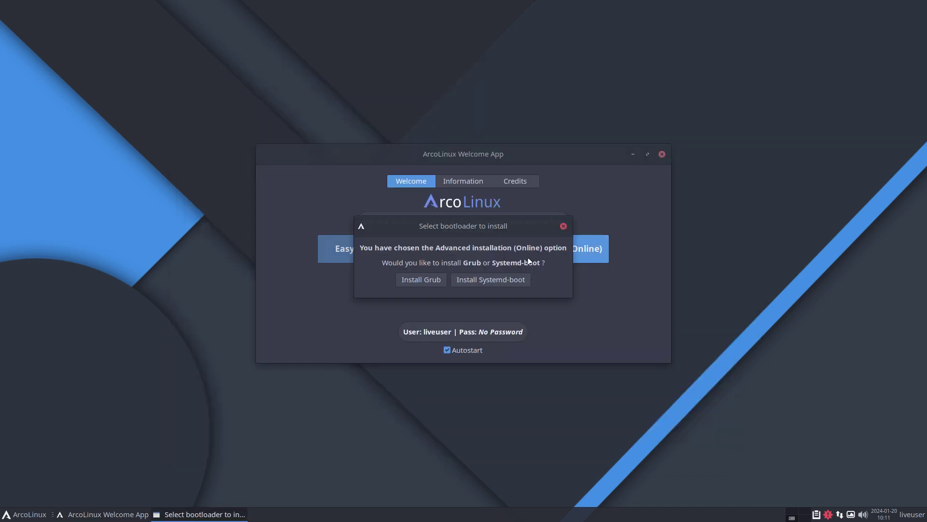
{"action": "left_click", "coordinate": [421, 281]}
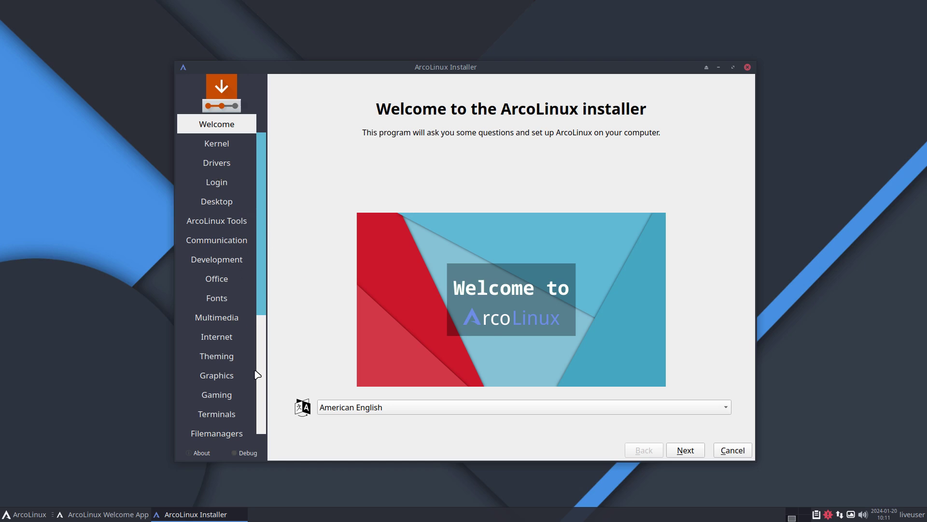
Step: Skip the Welcome, Kernel, Drivers and Login pages unchanged, overshoot to ArcoLinux Tools, then return to Desktop
{"action": "left_click", "coordinate": [697, 451]}
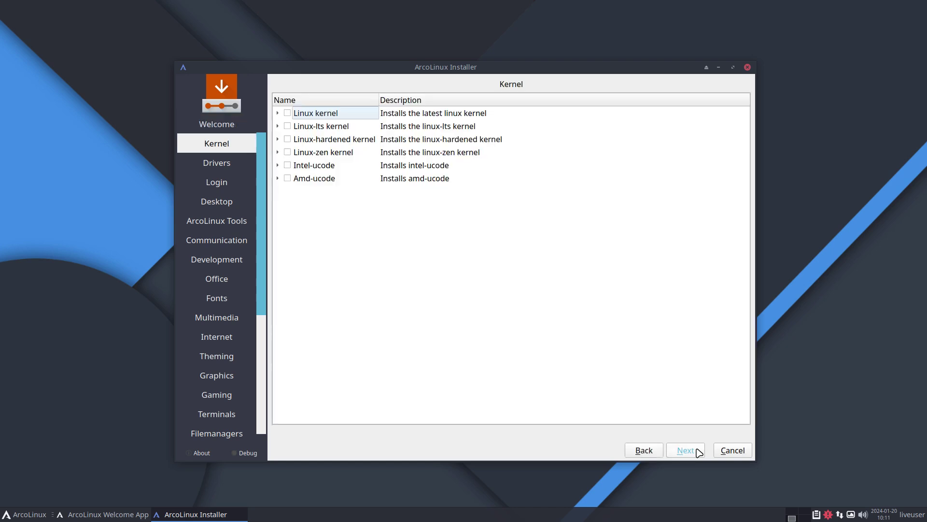
{"action": "left_click", "coordinate": [699, 451]}
{"action": "left_click", "coordinate": [699, 451]}
{"action": "left_click", "coordinate": [699, 451]}
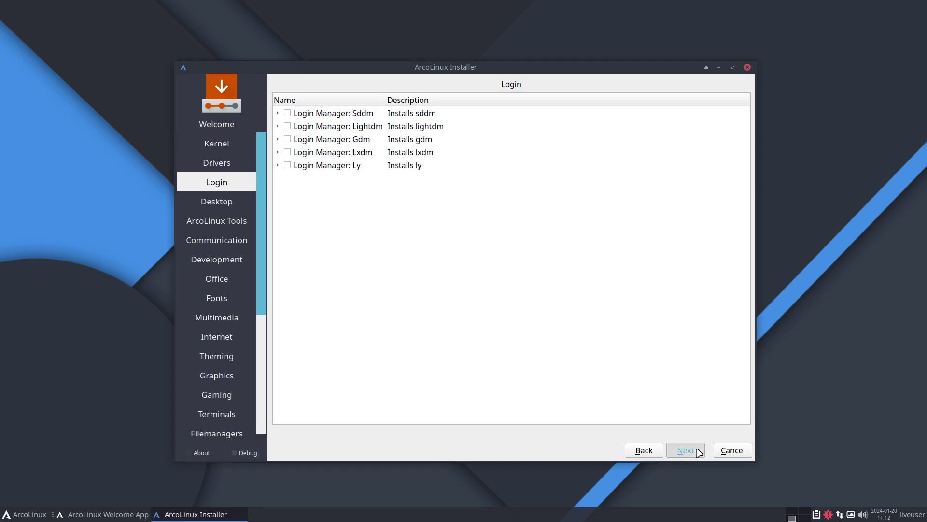
{"action": "left_click", "coordinate": [698, 452]}
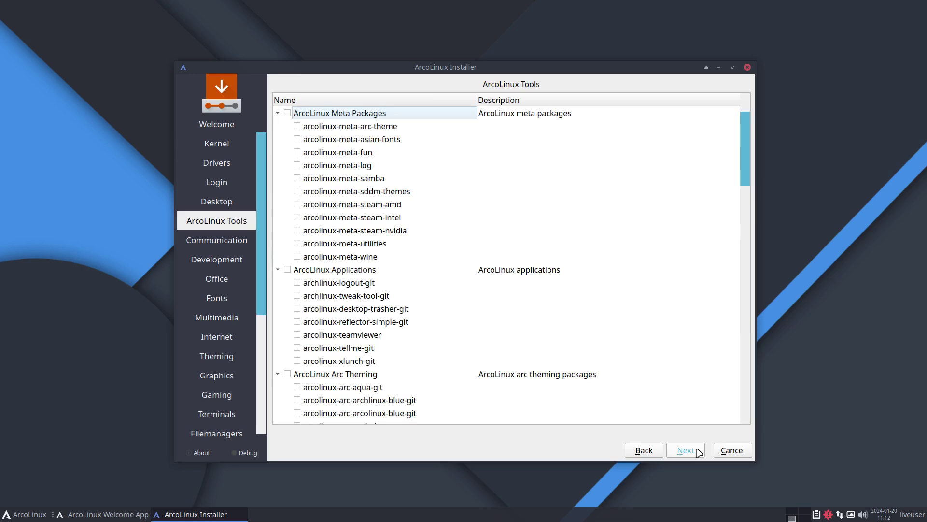
{"action": "left_click", "coordinate": [645, 450]}
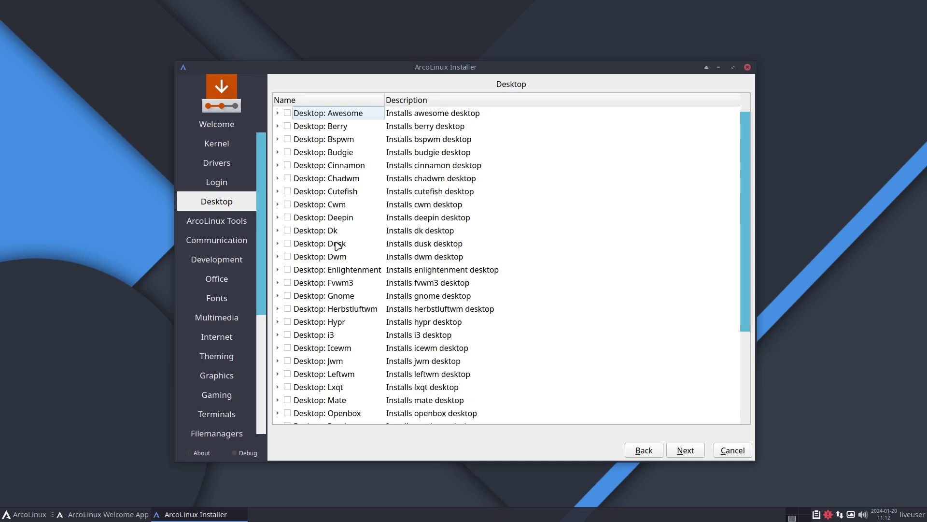
Step: Page through the package categories to ArcoLinux Dev and tick its parent checkbox to select all
{"action": "left_click", "coordinate": [686, 451]}
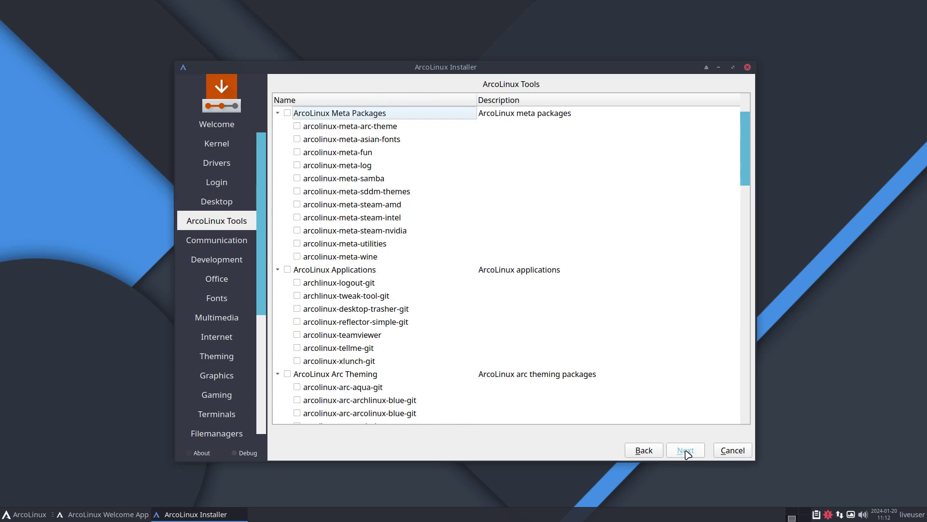
{"action": "left_click", "coordinate": [686, 451]}
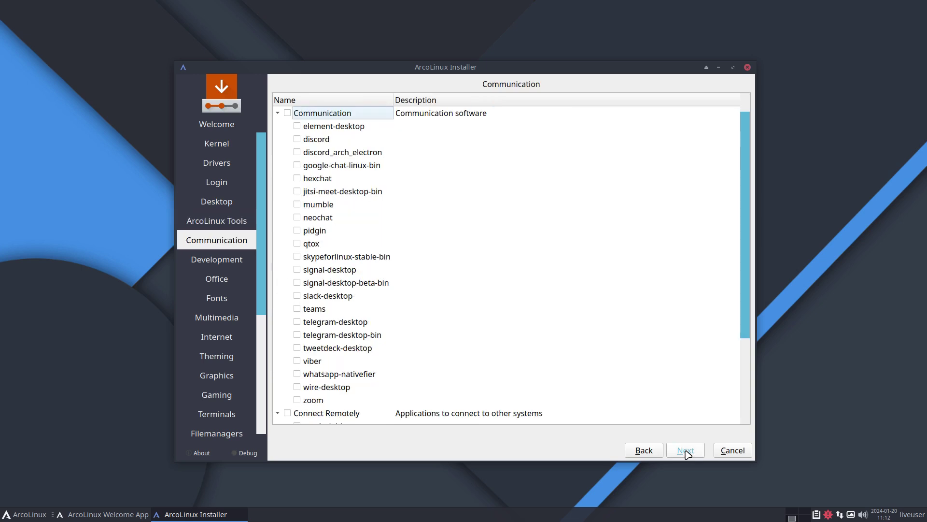
{"action": "left_click", "coordinate": [686, 451]}
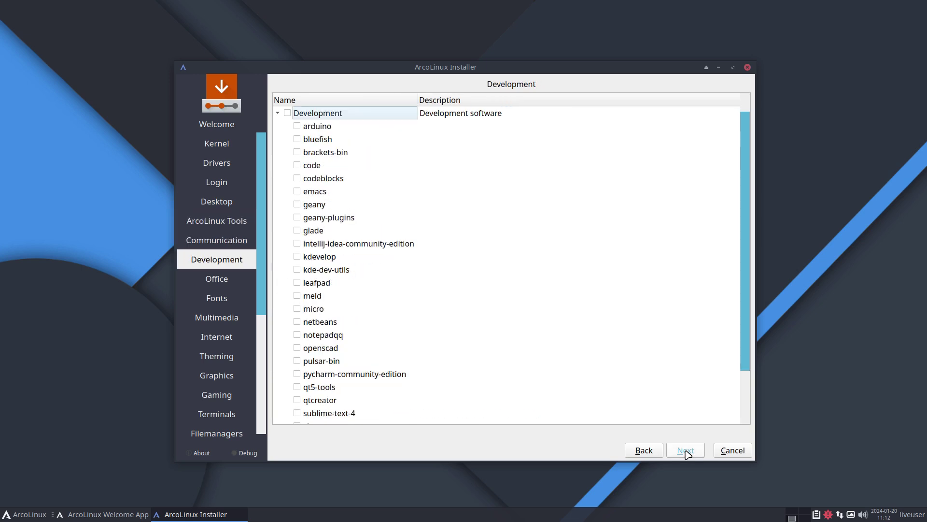
{"action": "left_click", "coordinate": [686, 451]}
{"action": "left_click", "coordinate": [685, 451]}
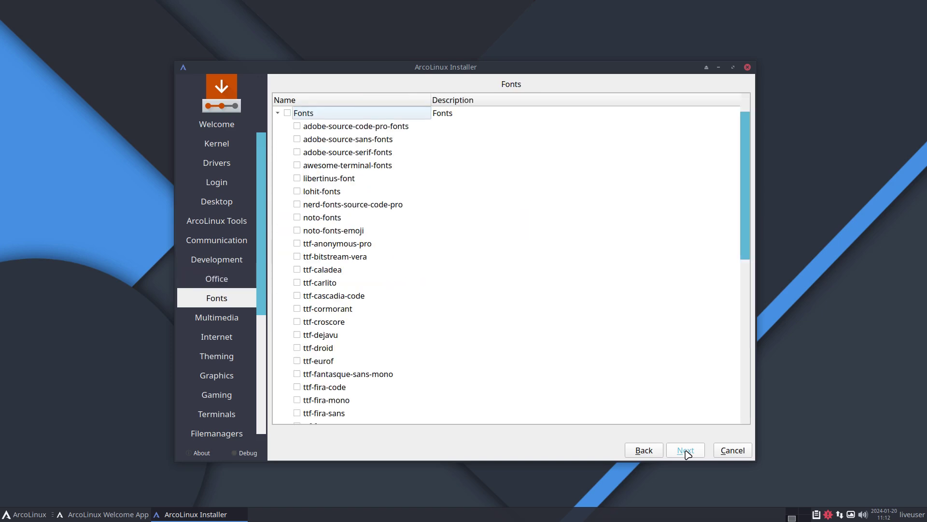
{"action": "left_click", "coordinate": [686, 451]}
{"action": "left_click", "coordinate": [686, 451]}
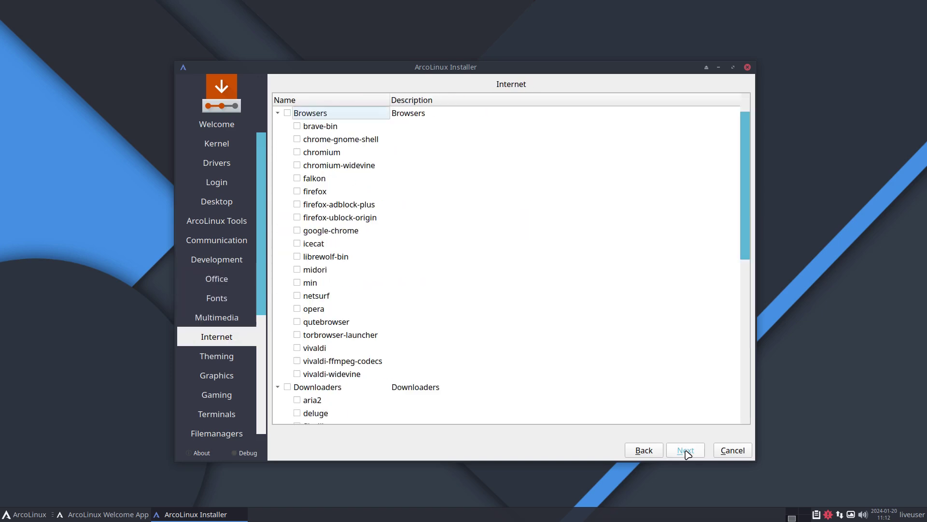
{"action": "left_click", "coordinate": [686, 451]}
{"action": "left_click", "coordinate": [685, 451]}
{"action": "left_click", "coordinate": [685, 451]}
{"action": "left_click", "coordinate": [685, 451]}
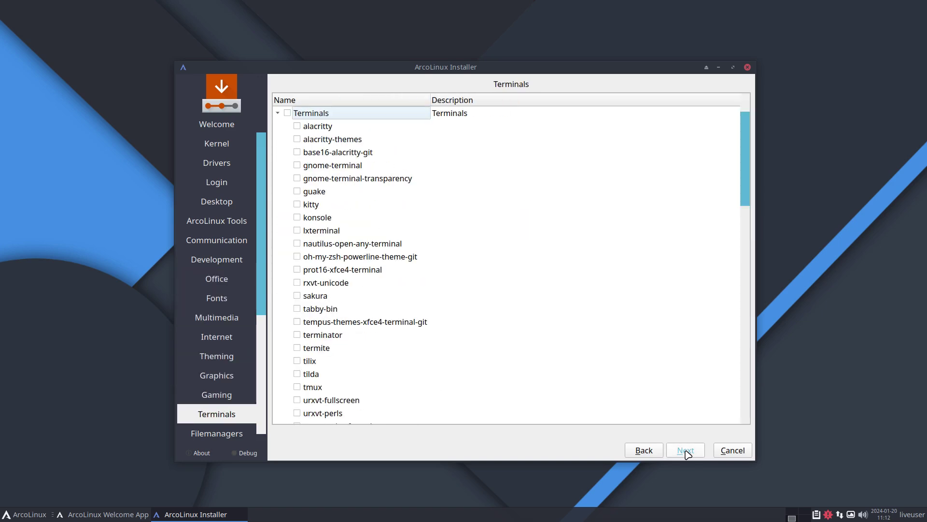
{"action": "left_click", "coordinate": [686, 451]}
{"action": "left_click", "coordinate": [685, 451]}
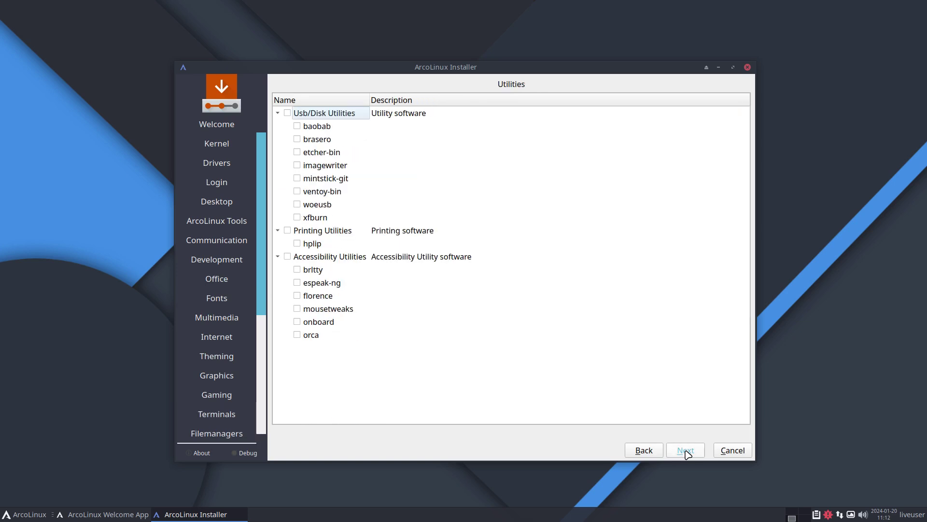
{"action": "left_click", "coordinate": [685, 451]}
{"action": "left_click", "coordinate": [686, 451]}
{"action": "left_click", "coordinate": [685, 451]}
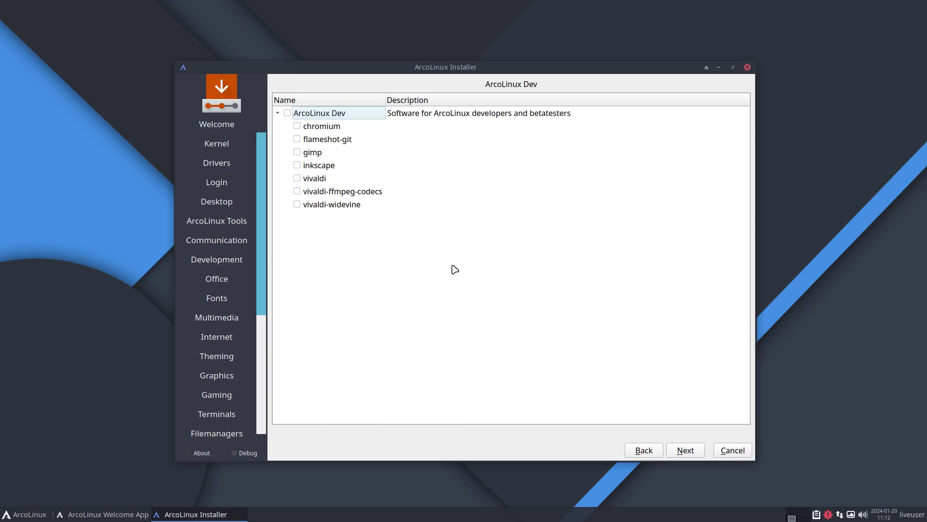
{"action": "left_click", "coordinate": [288, 113]}
Step: Step back through the package pages to the Theming packages
{"action": "left_click", "coordinate": [638, 449]}
{"action": "left_click", "coordinate": [638, 449]}
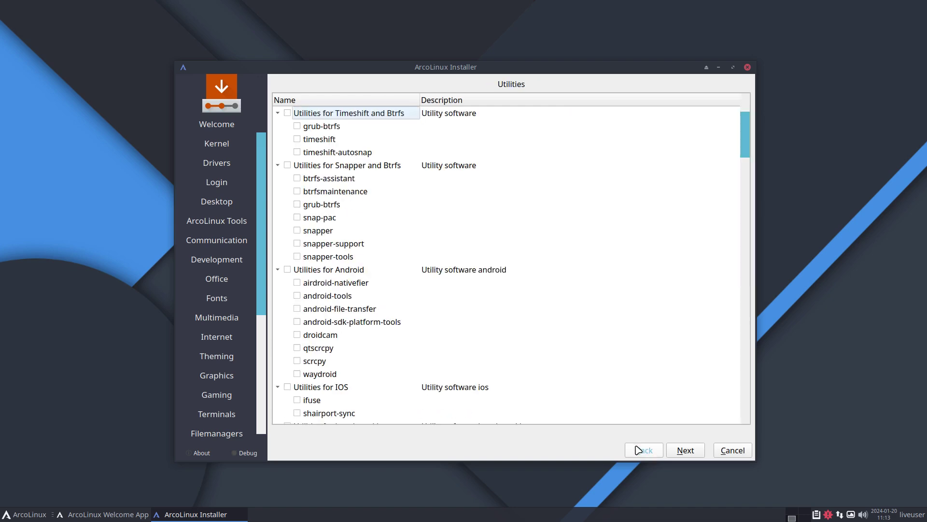
{"action": "left_click", "coordinate": [639, 449]}
{"action": "left_click", "coordinate": [638, 450]}
{"action": "left_click", "coordinate": [638, 450]}
{"action": "left_click", "coordinate": [638, 449]}
{"action": "left_click", "coordinate": [638, 450]}
{"action": "left_click", "coordinate": [639, 450]}
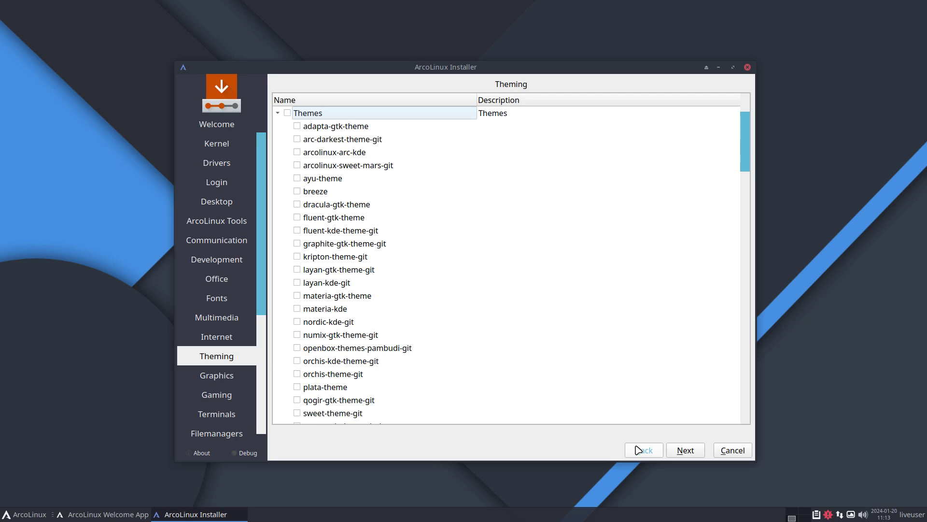
Step: Advance again through Graphics, Terminals, utilities and ArcoLinux Dev to the partitioning page
{"action": "left_click", "coordinate": [687, 451]}
{"action": "left_click", "coordinate": [689, 450]}
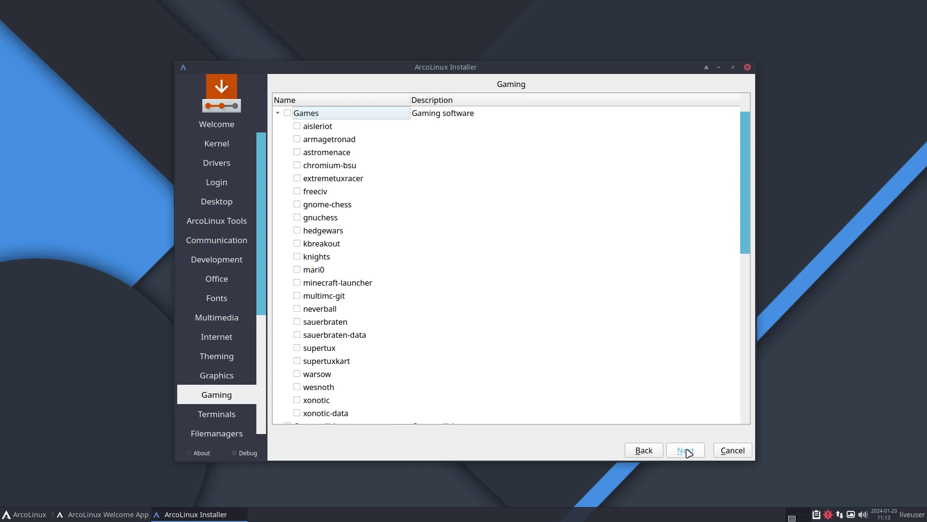
{"action": "left_click", "coordinate": [688, 450]}
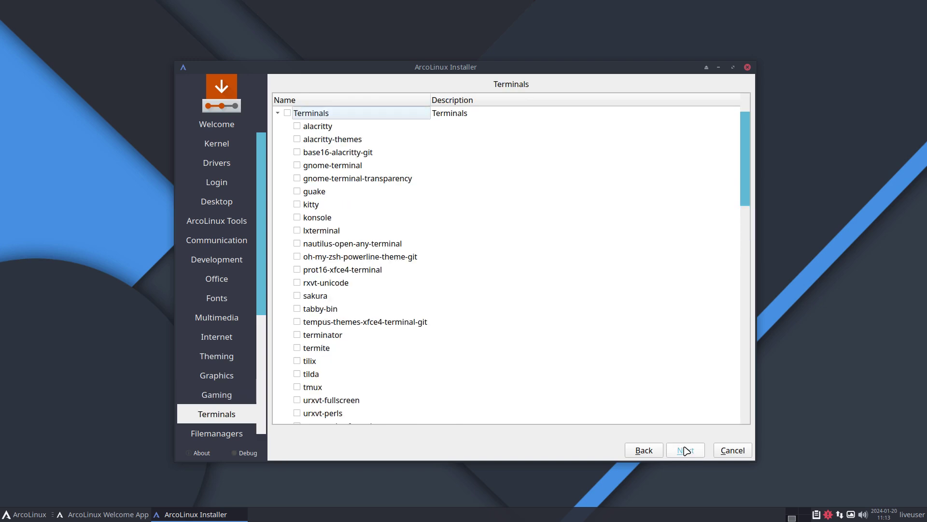
{"action": "left_click", "coordinate": [686, 450]}
{"action": "left_click", "coordinate": [686, 450]}
{"action": "left_click", "coordinate": [686, 450]}
{"action": "left_click", "coordinate": [687, 450]}
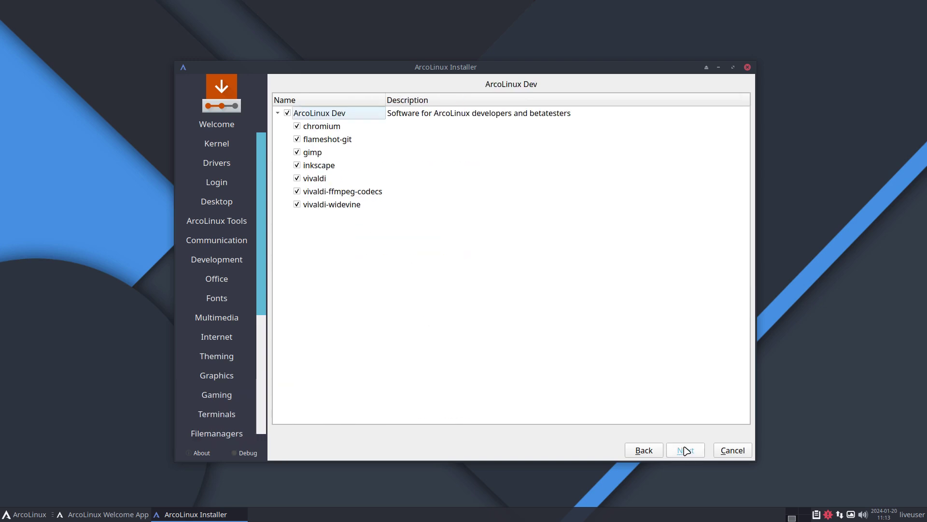
{"action": "left_click", "coordinate": [686, 450]}
{"action": "left_click", "coordinate": [686, 450]}
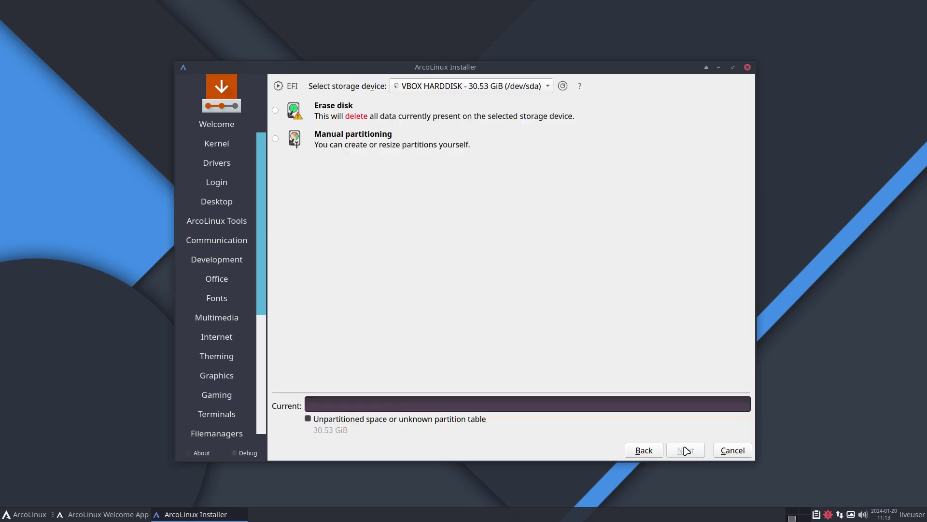
Step: Erase the whole 30.53 GiB VBOX disk with no swap partition and accept the partitioning
{"action": "left_click", "coordinate": [335, 109]}
{"action": "left_click", "coordinate": [401, 143]}
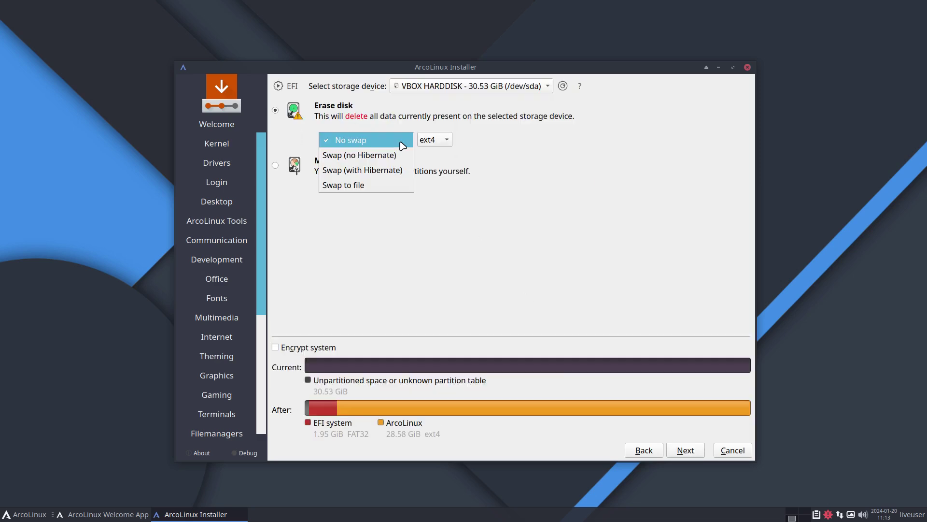
{"action": "left_click", "coordinate": [382, 170]}
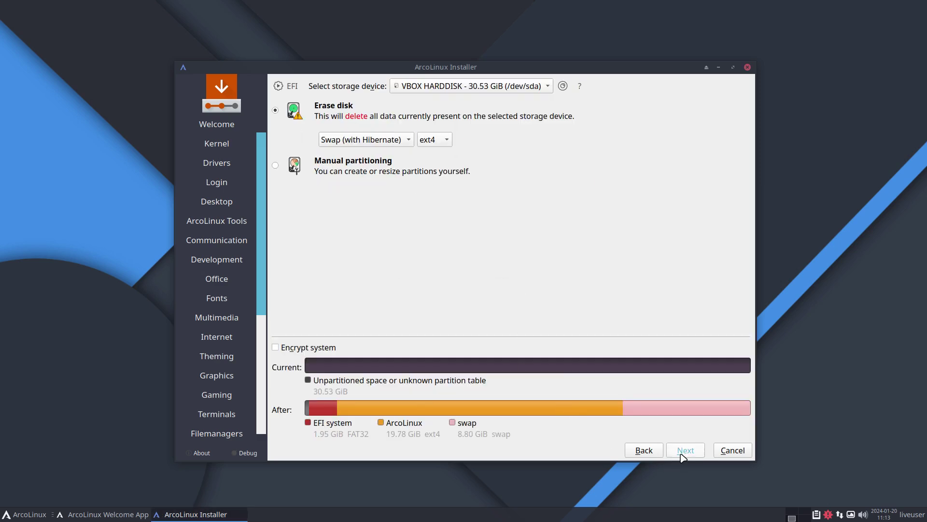
{"action": "left_click", "coordinate": [411, 140]}
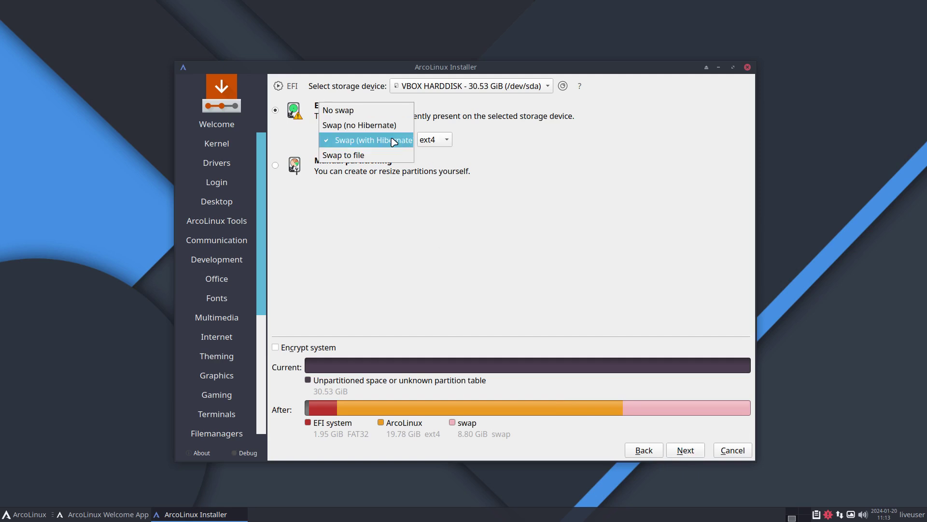
{"action": "left_click", "coordinate": [369, 112]}
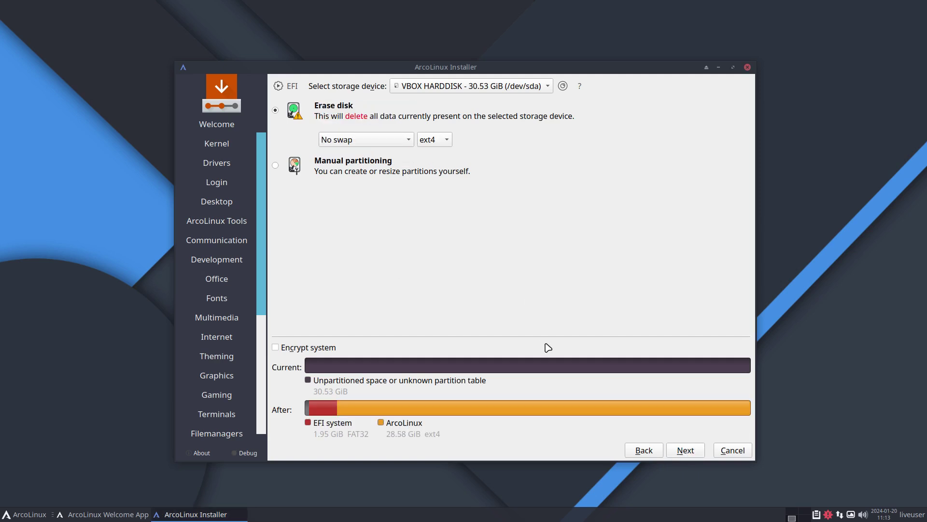
{"action": "left_click", "coordinate": [683, 451]}
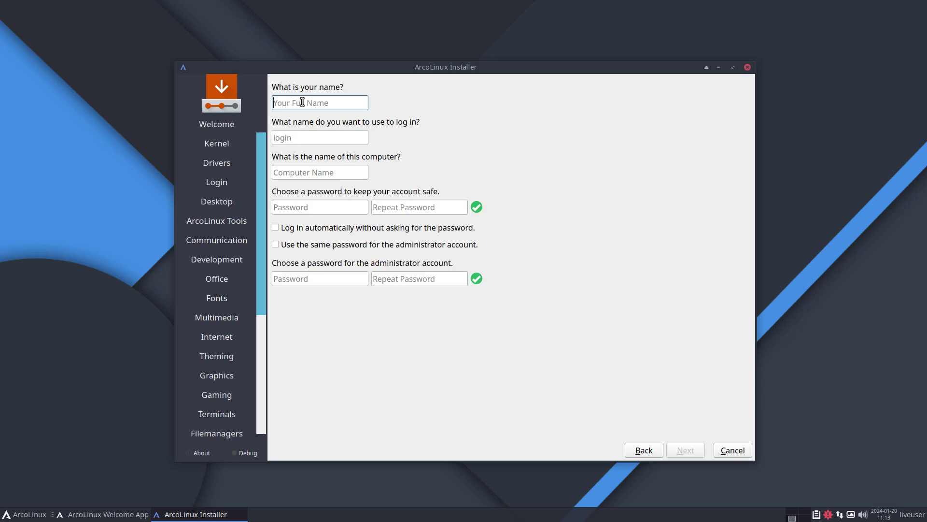
Step: Enter the user's name and account password, enable automatic login, and reuse the password for administrator
{"action": "key", "text": "Tab"}
{"action": "key", "text": "Tab"}
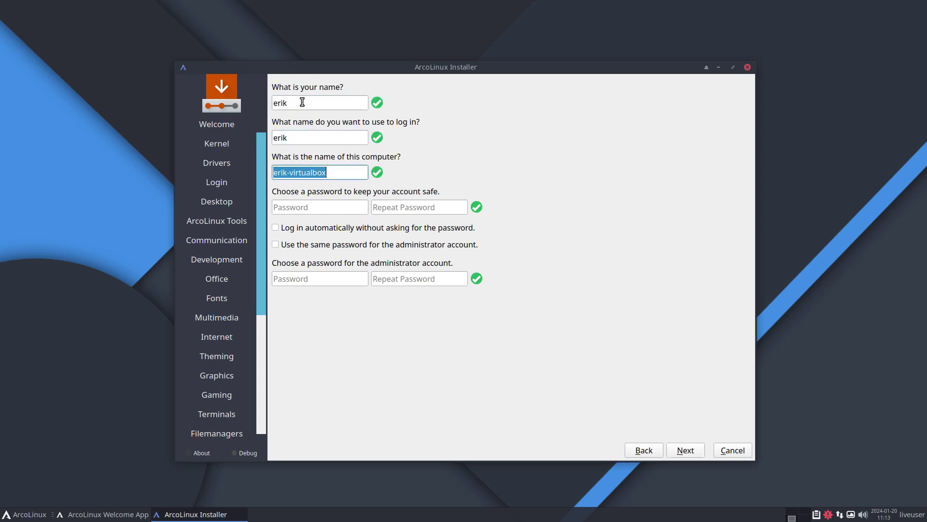
{"action": "key", "text": "Tab"}
{"action": "key", "text": "Tab"}
{"action": "key", "text": "Tab"}
{"action": "key", "text": "Tab"}
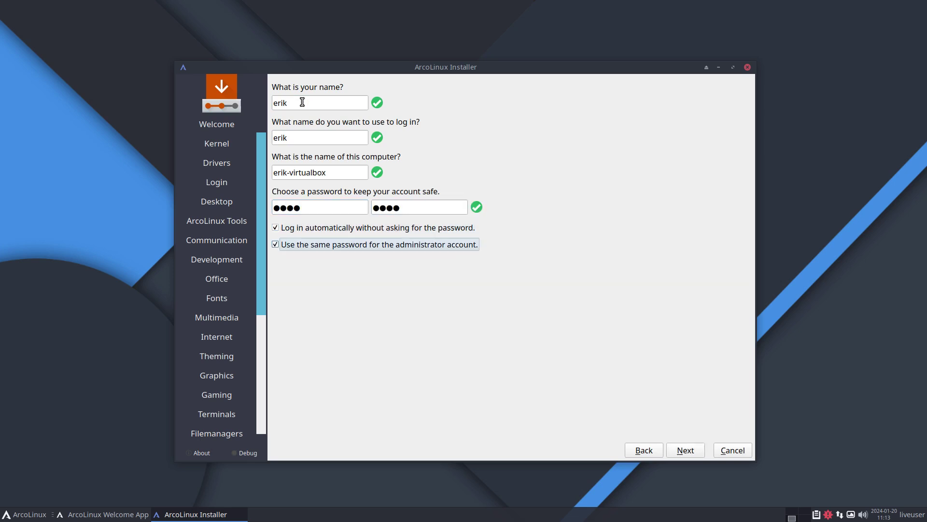
Step: Review the summary and confirm Install Now to begin the installation
{"action": "left_click", "coordinate": [688, 452]}
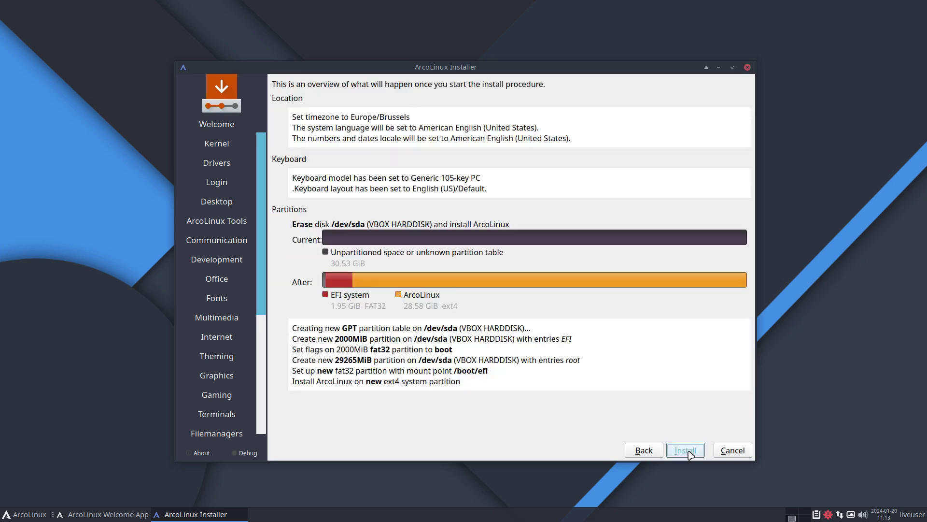
{"action": "left_click", "coordinate": [685, 450]}
{"action": "left_click", "coordinate": [544, 273]}
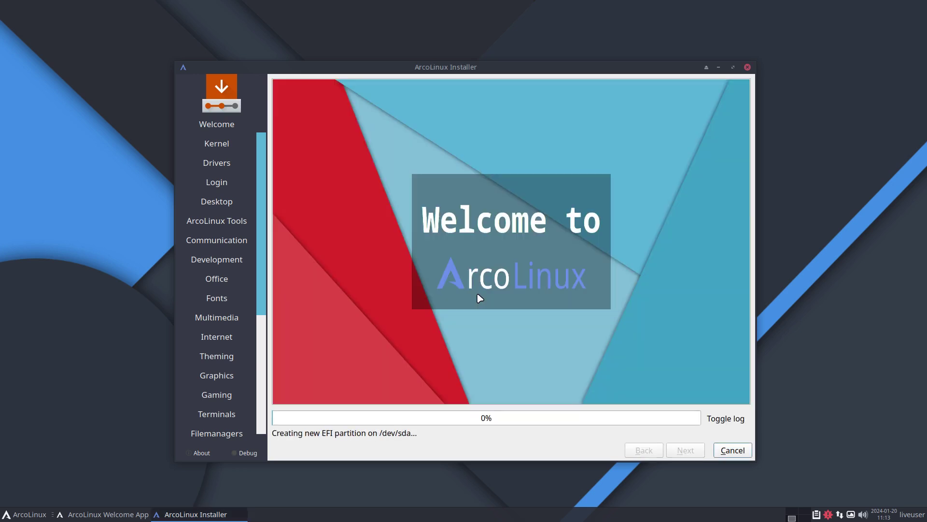